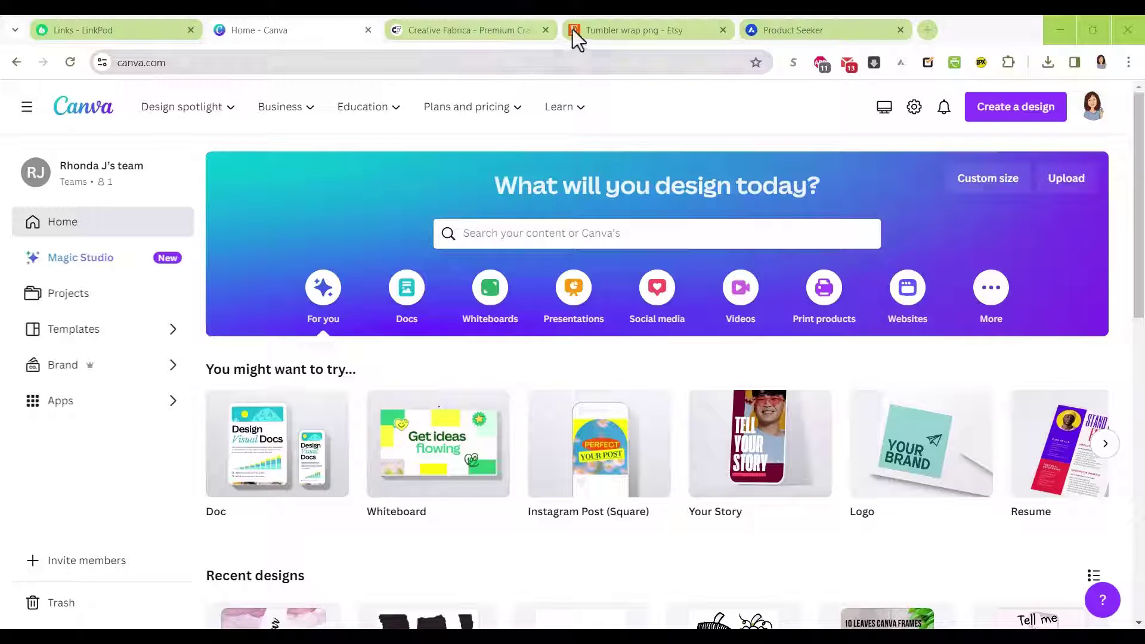
# Browse Etsy's 'tumbler wrap png' results, then bring up Alura's Product Seeker listings for that search
pyautogui.click(593, 29)
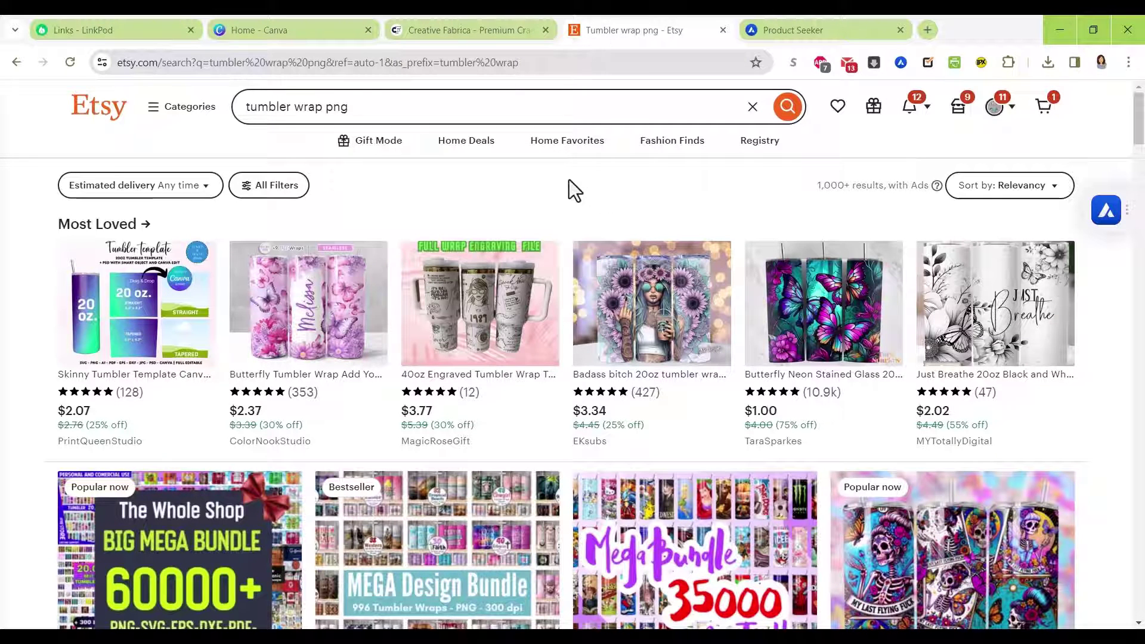
pyautogui.scroll(-7, 570, 190)
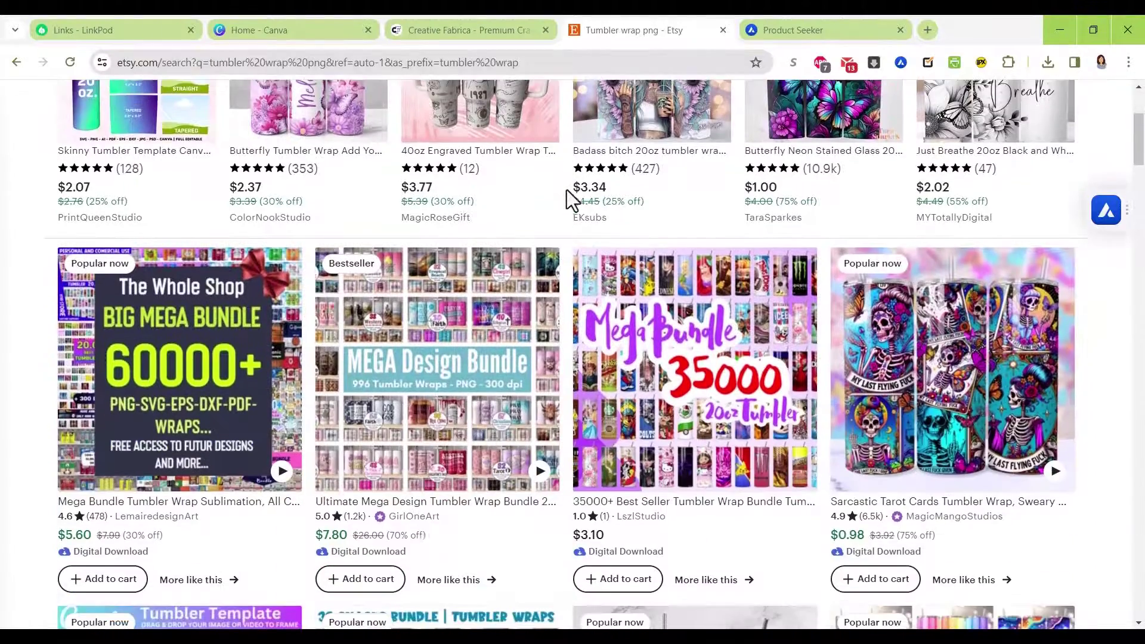
pyautogui.scroll(-7, 568, 189)
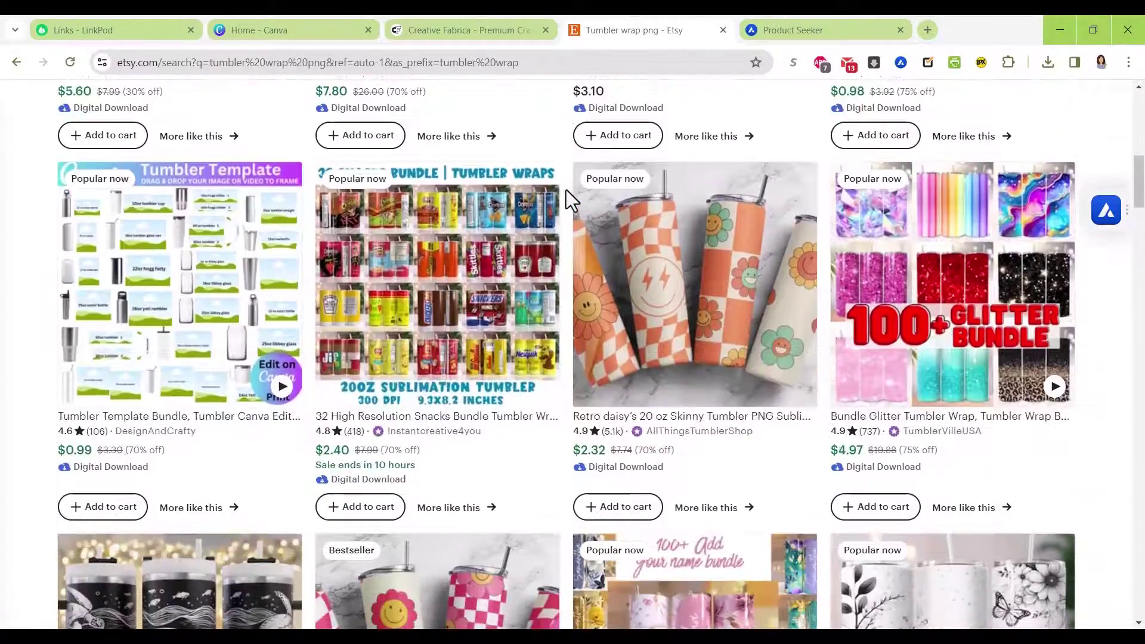
pyautogui.scroll(-1, 567, 190)
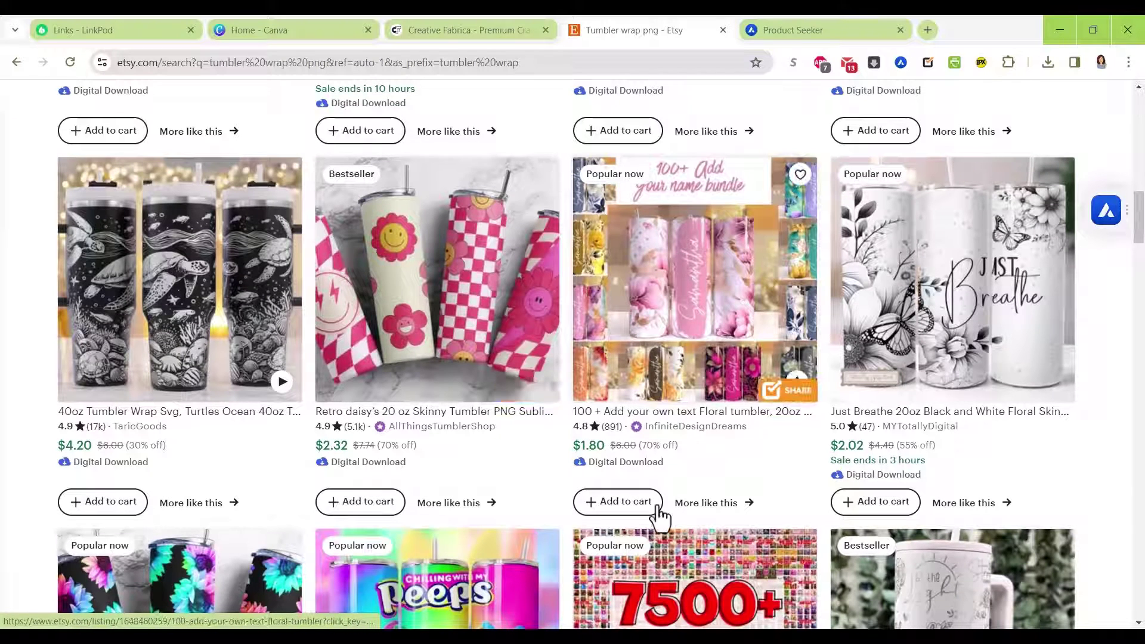
pyautogui.scroll(-2, 787, 36)
pyautogui.click(791, 32)
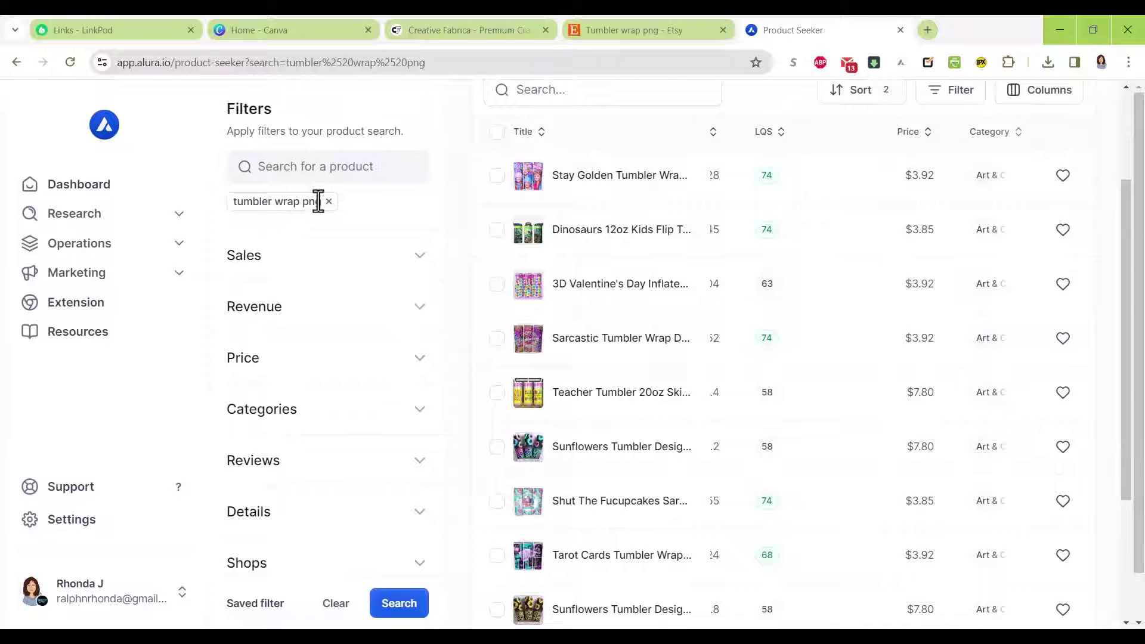
# Review the Alura listings table, including the Shop and Monthly revenue columns, then return to Canva's home page
pyautogui.scroll(1, 812, 293)
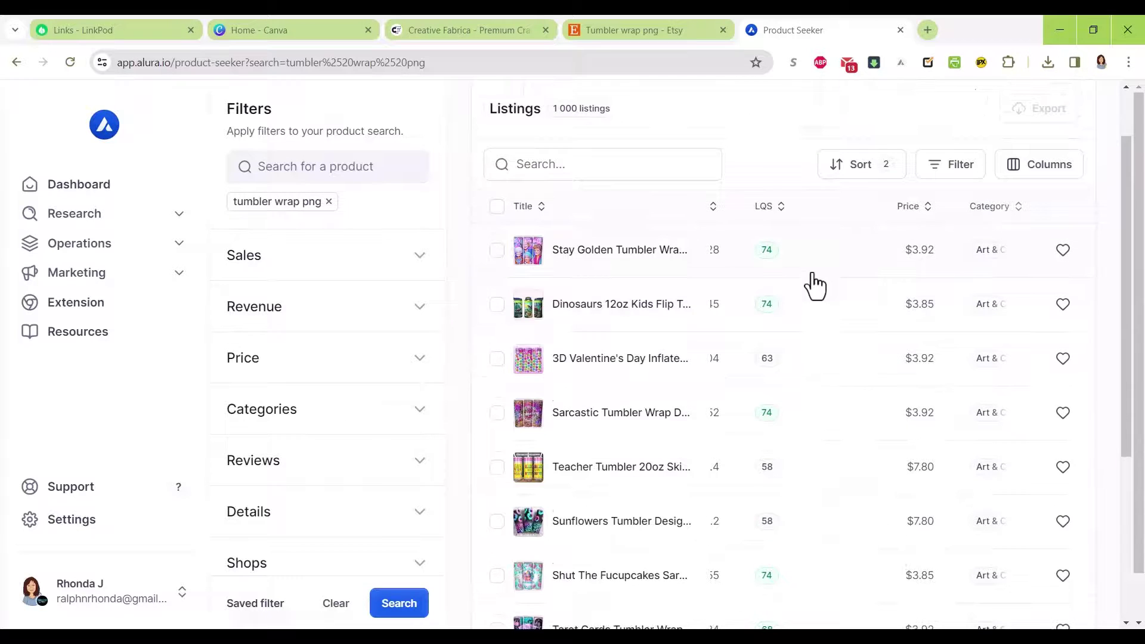
pyautogui.scroll(-4, 851, 471)
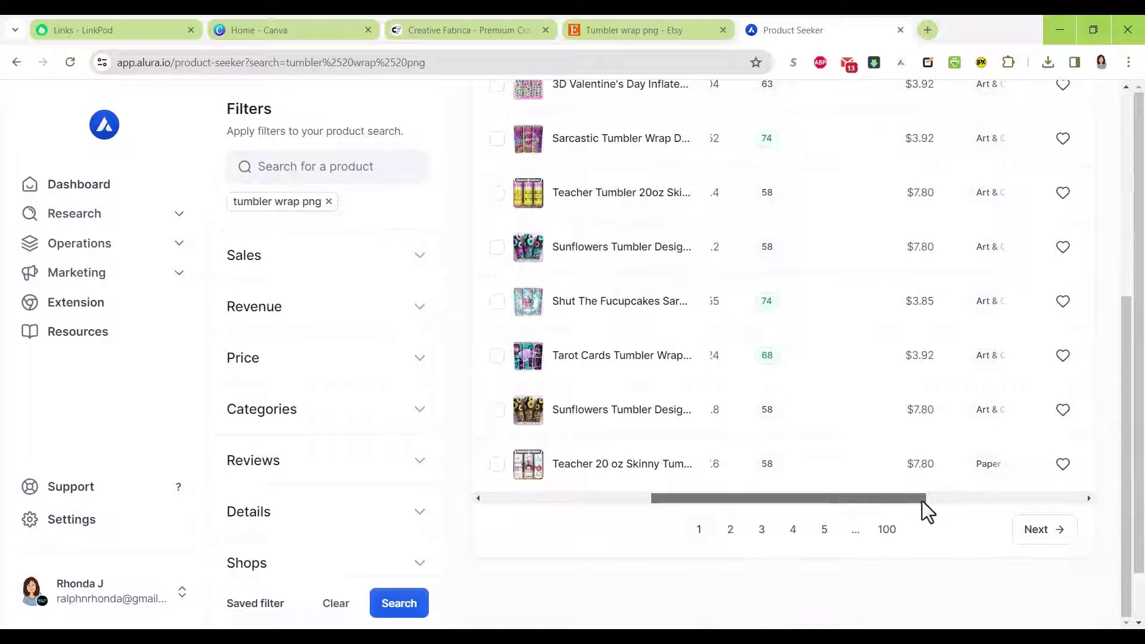
pyautogui.moveTo(881, 503); pyautogui.dragTo(907, 502)
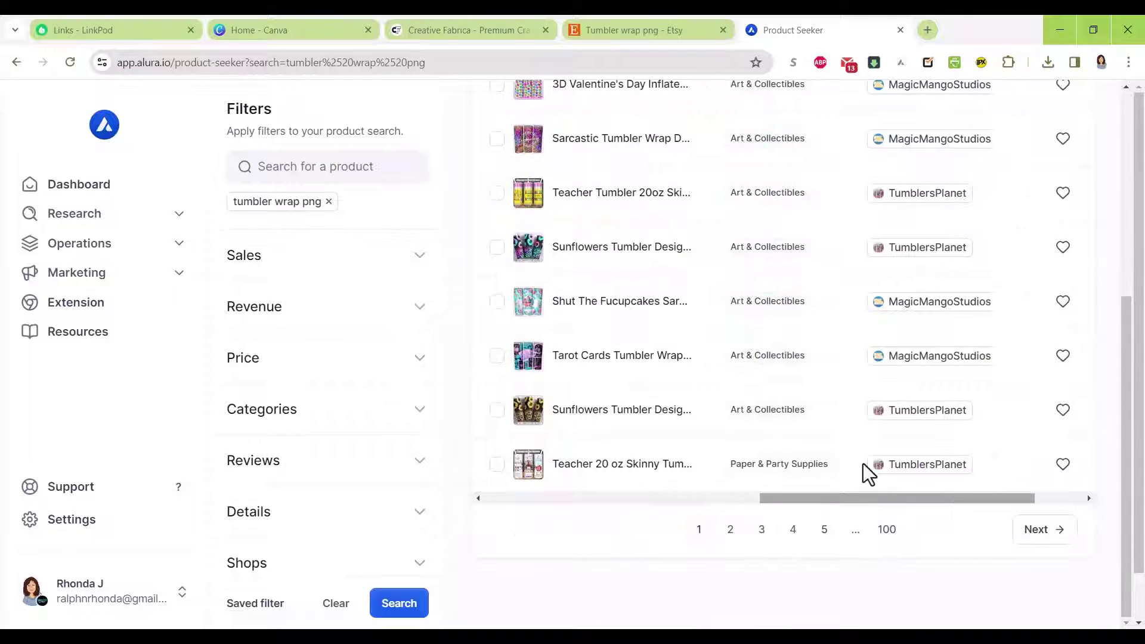
pyautogui.hscroll(2, 862, 477)
pyautogui.scroll(1, 867, 455)
pyautogui.scroll(4, 907, 390)
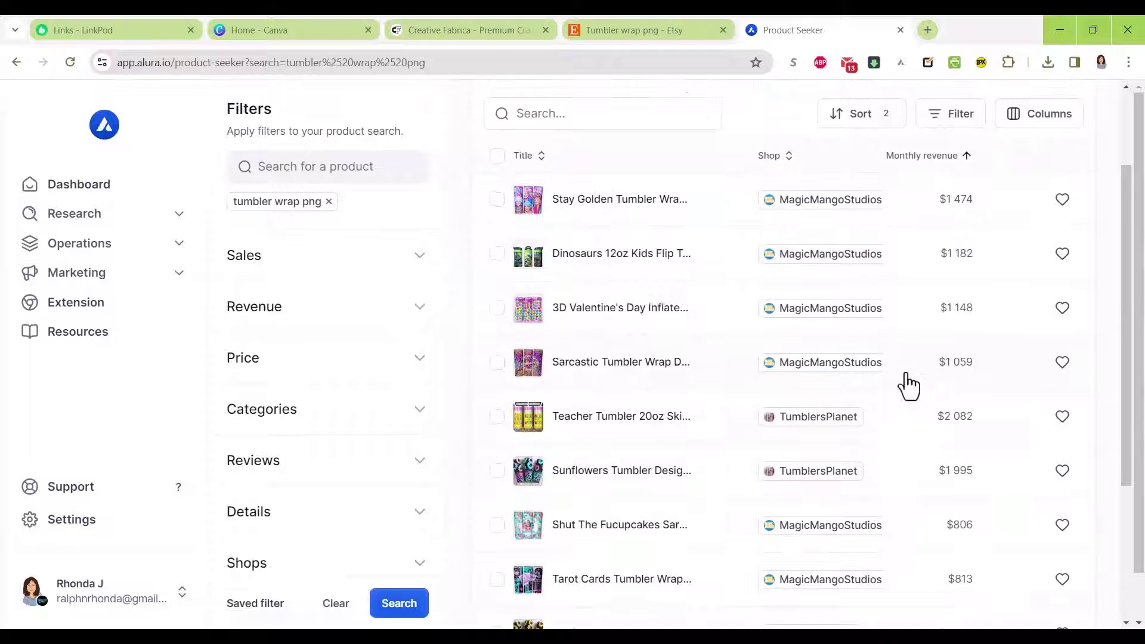
pyautogui.scroll(2, 737, 218)
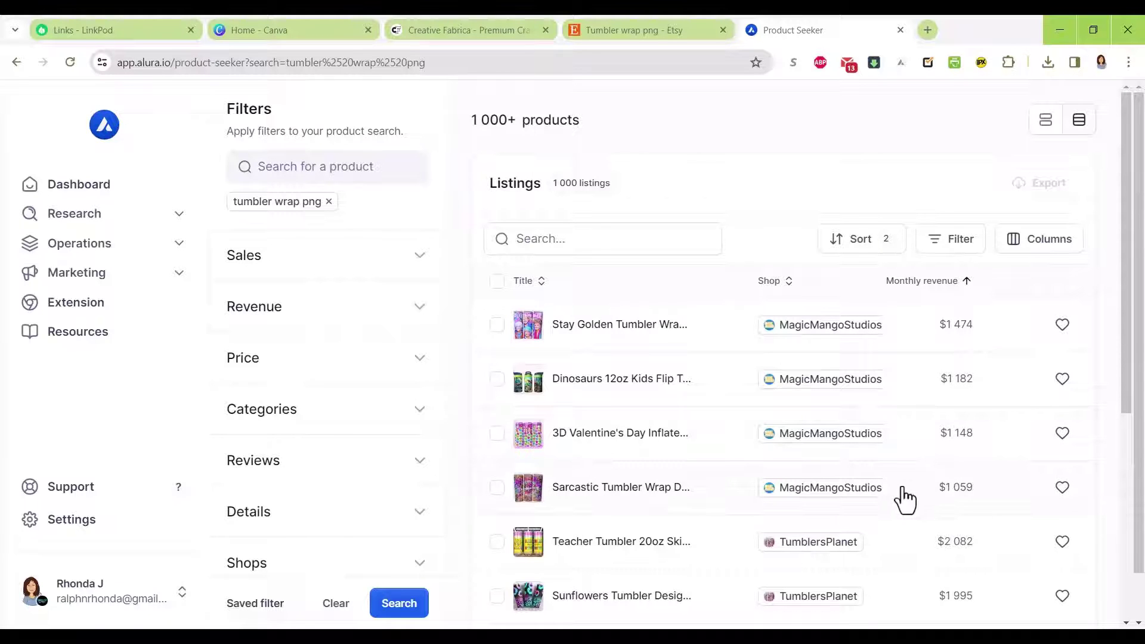
pyautogui.scroll(-1, 759, 468)
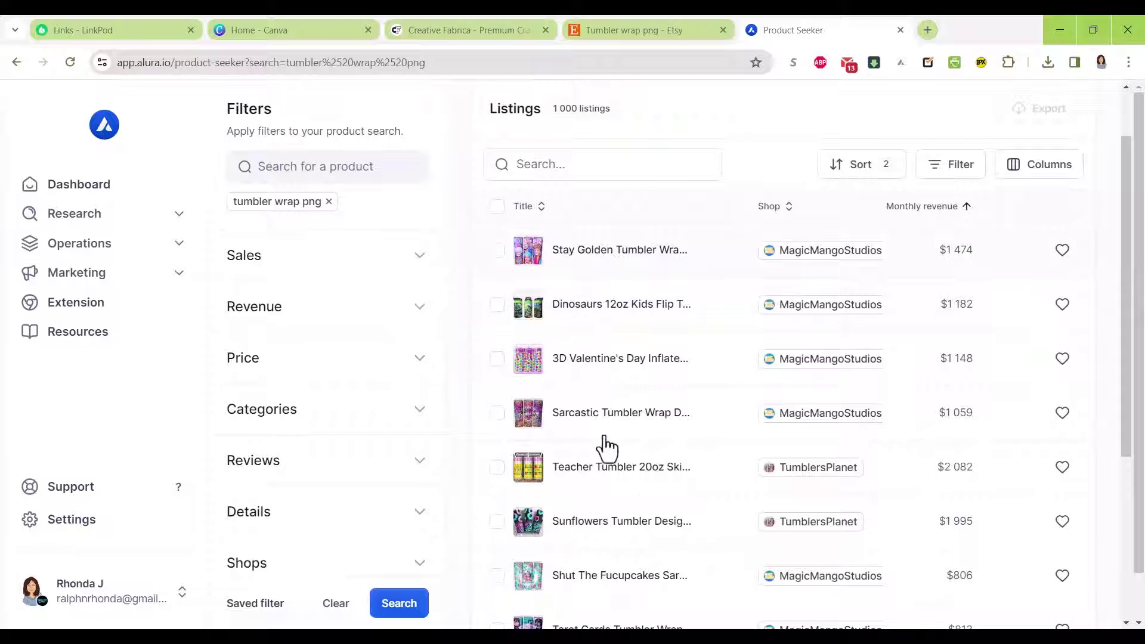
pyautogui.scroll(-1, 924, 467)
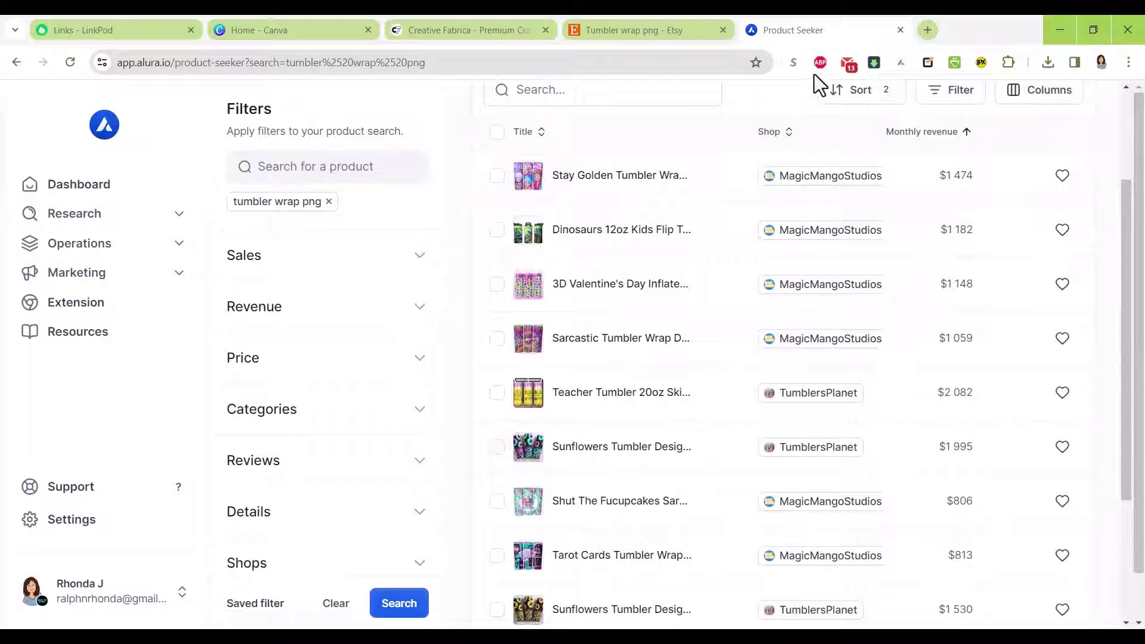
pyautogui.click(309, 33)
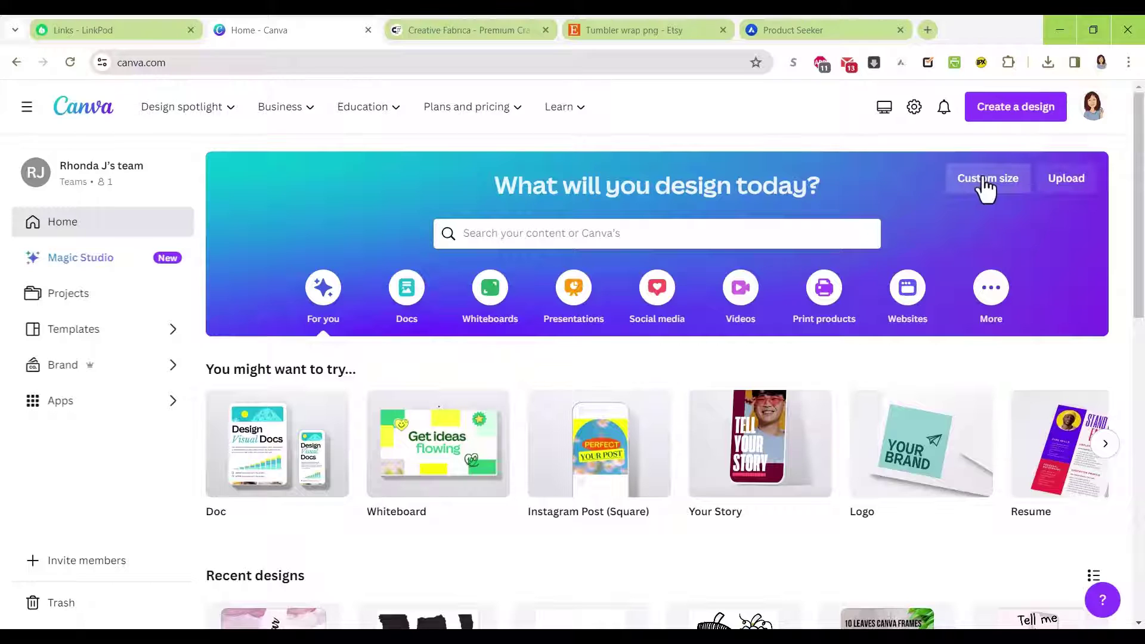
# Create a custom-size design of 9.3 × 8.2 inches
pyautogui.click(1002, 116)
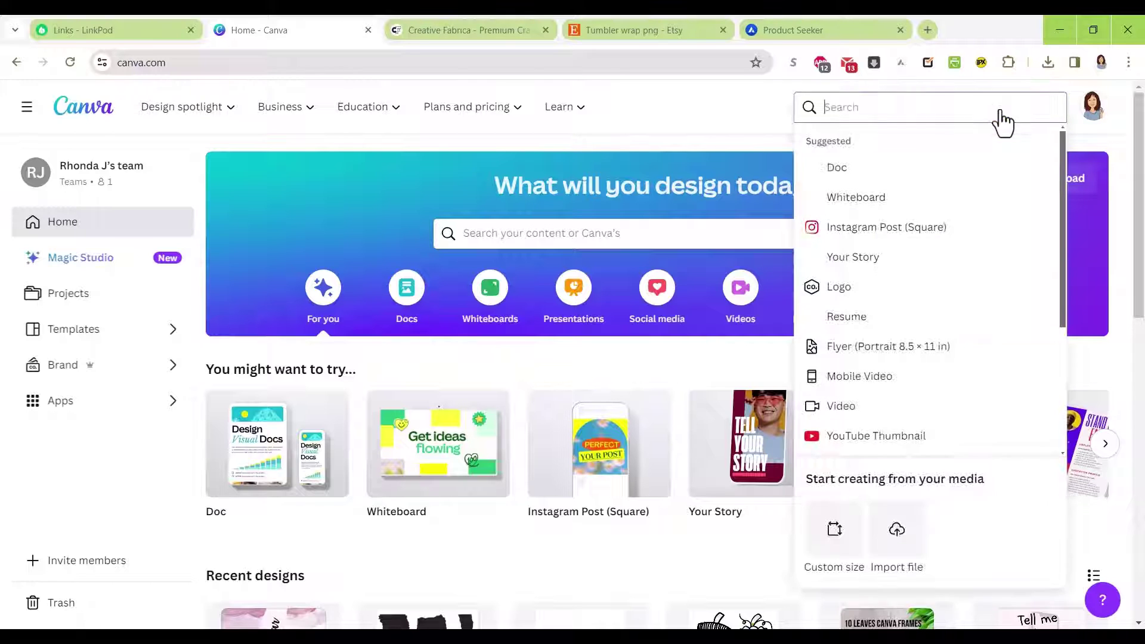
pyautogui.click(843, 538)
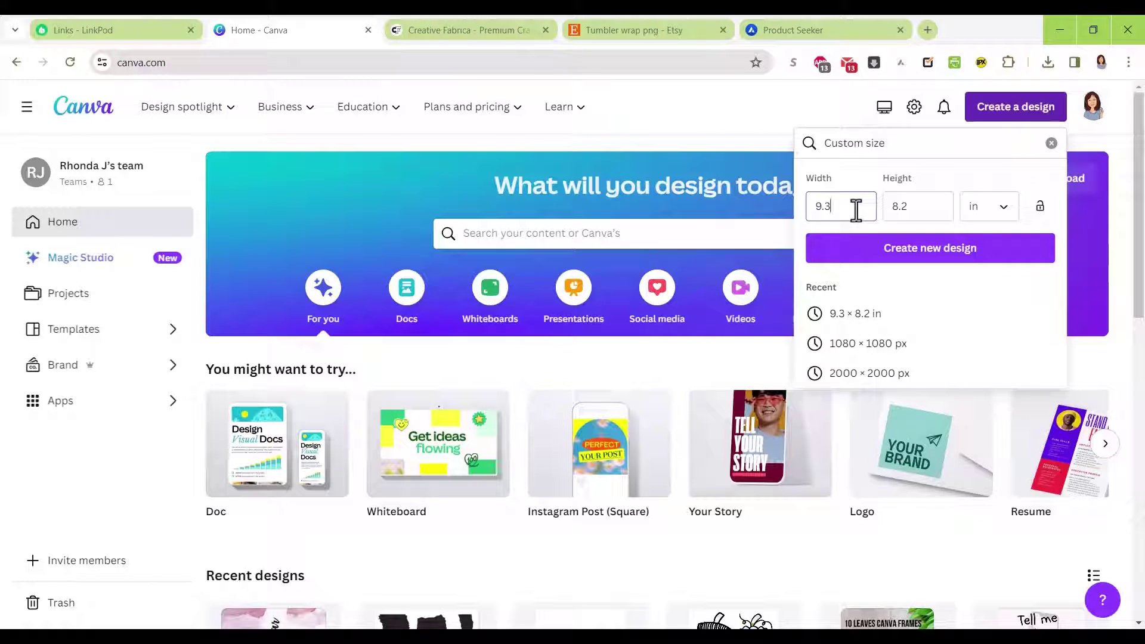
pyautogui.click(992, 218)
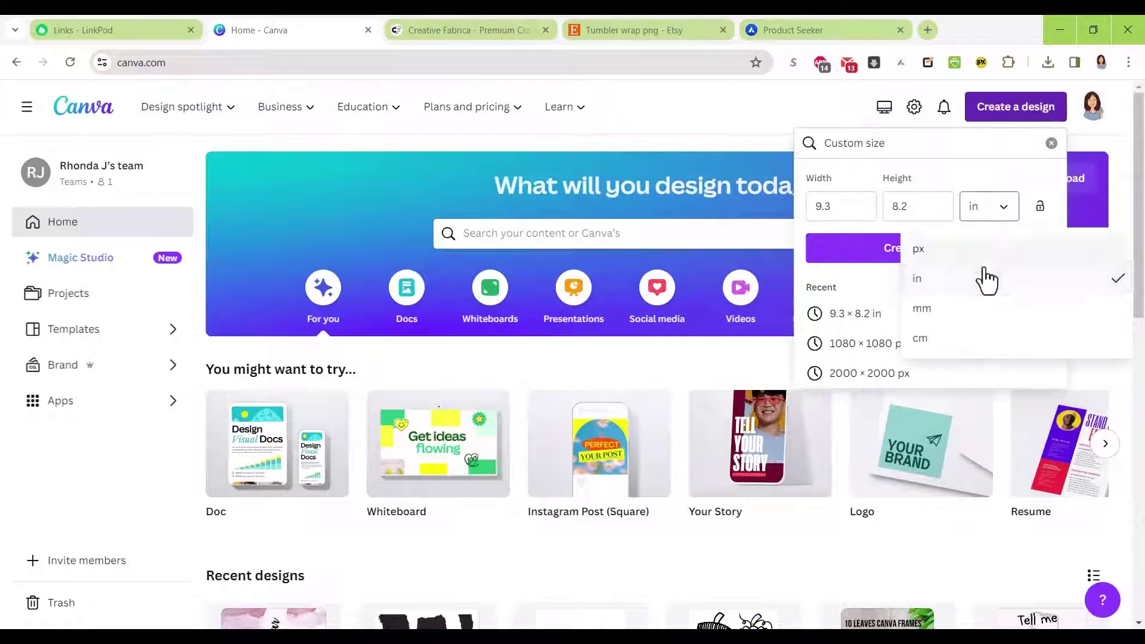
pyautogui.click(980, 288)
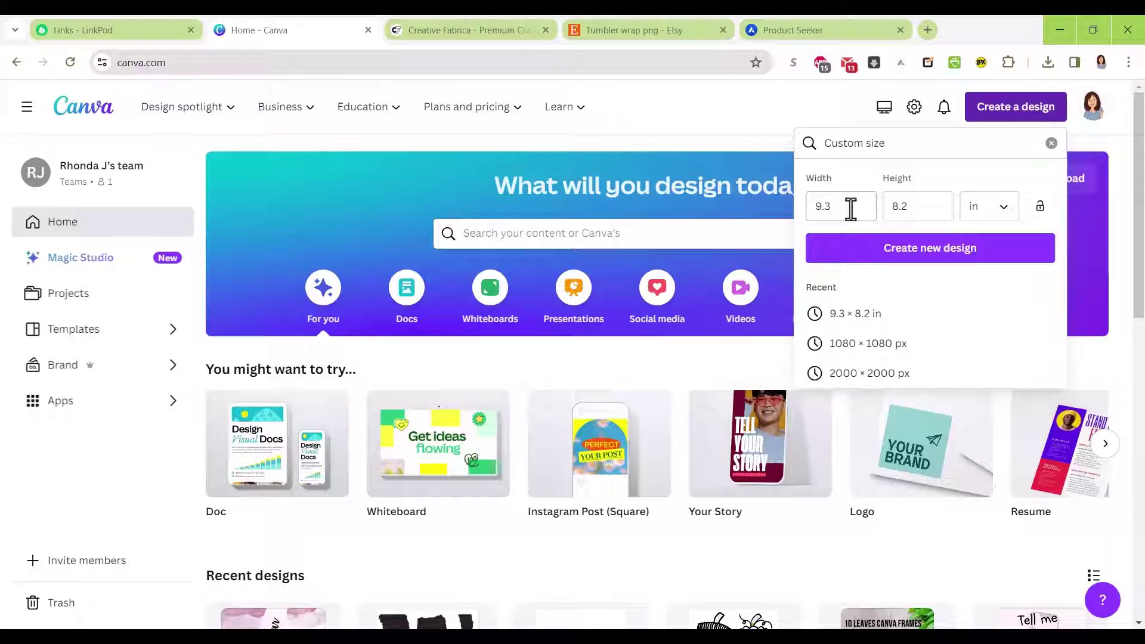
pyautogui.click(923, 208)
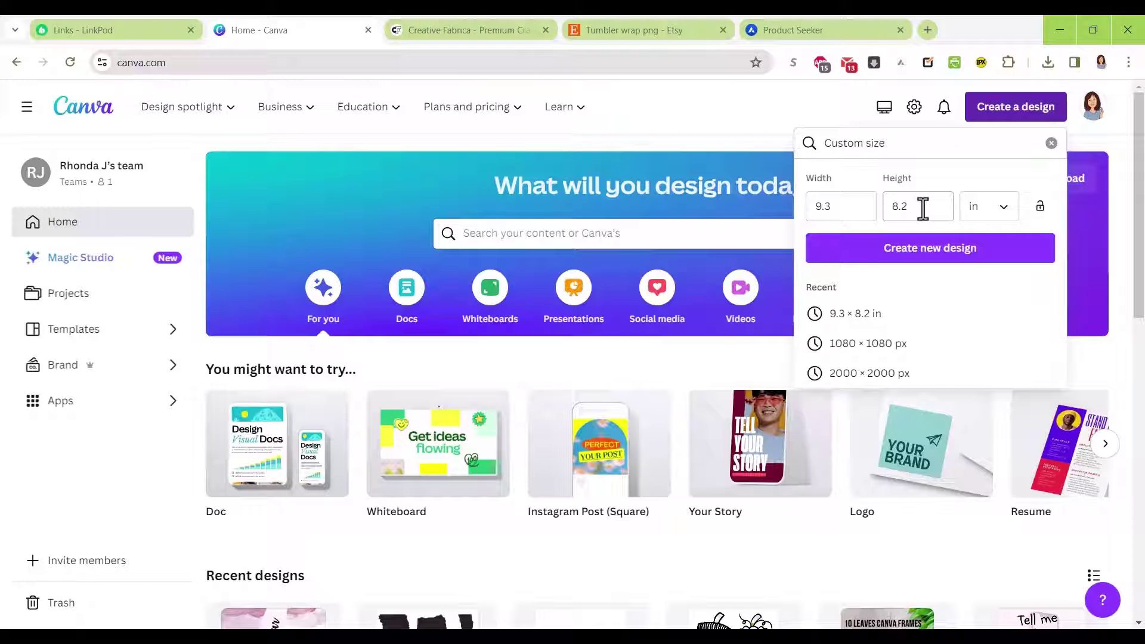
pyautogui.click(922, 255)
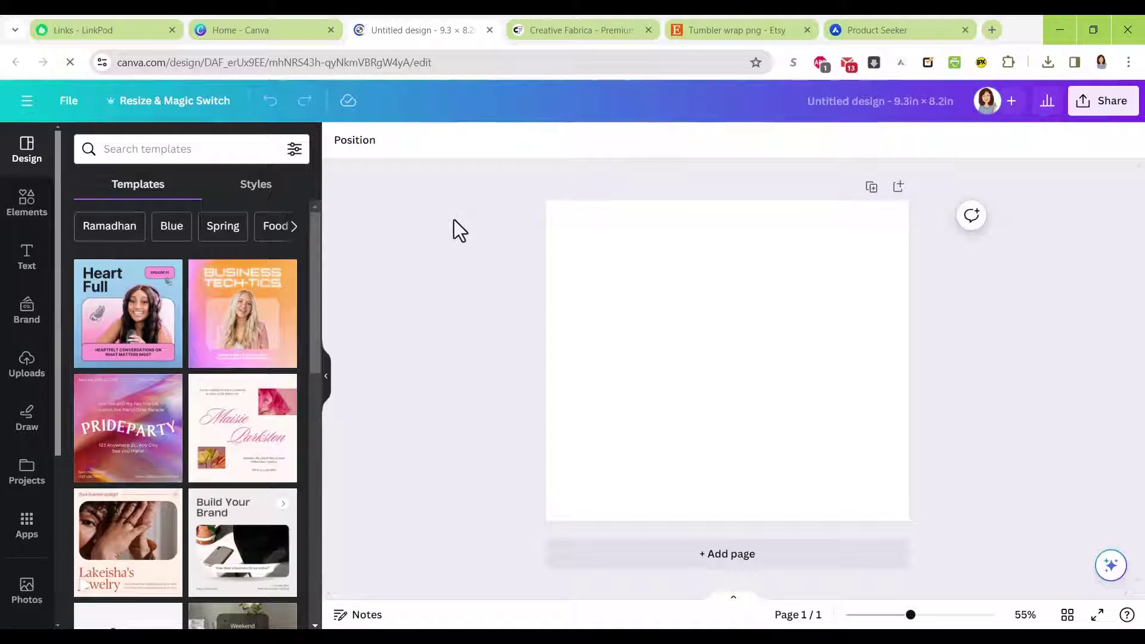
# Show the Elements library beside the blank 9.3 × 8.2 in page
pyautogui.click(35, 218)
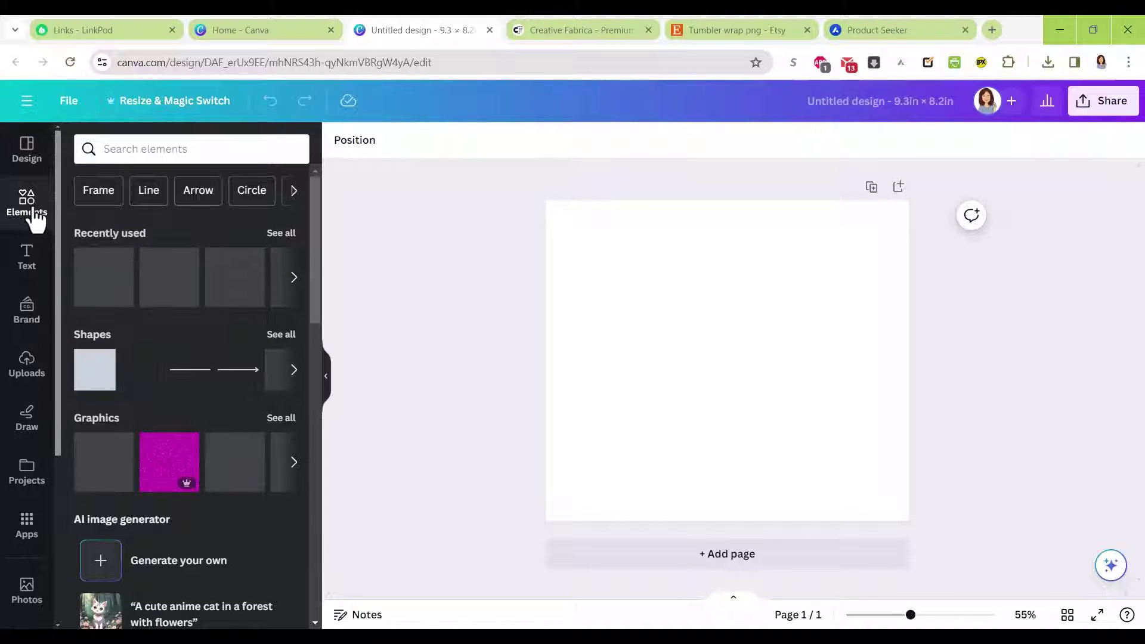
# Browse Creative Fabrica's recommended SVG and clipart bundles, such as the wildflower and watercolor collections
pyautogui.click(588, 32)
pyautogui.scroll(-3, 560, 167)
pyautogui.scroll(-3, 1073, 441)
pyautogui.scroll(-2, 1044, 352)
pyautogui.scroll(-2, 1040, 340)
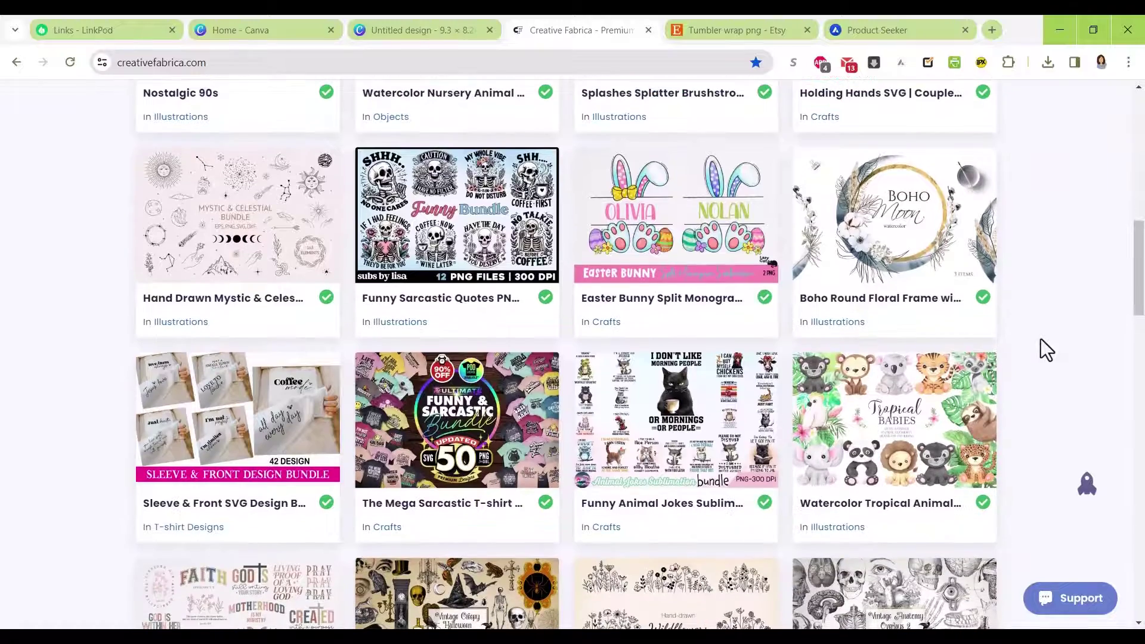
pyautogui.scroll(-2, 1041, 340)
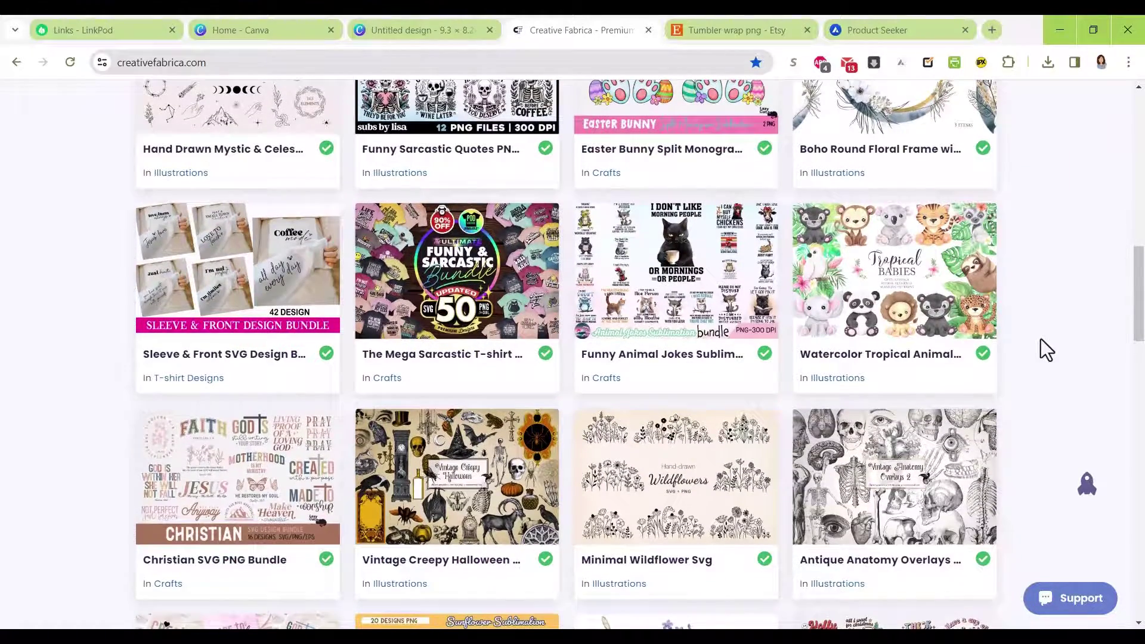
pyautogui.scroll(-2, 1040, 338)
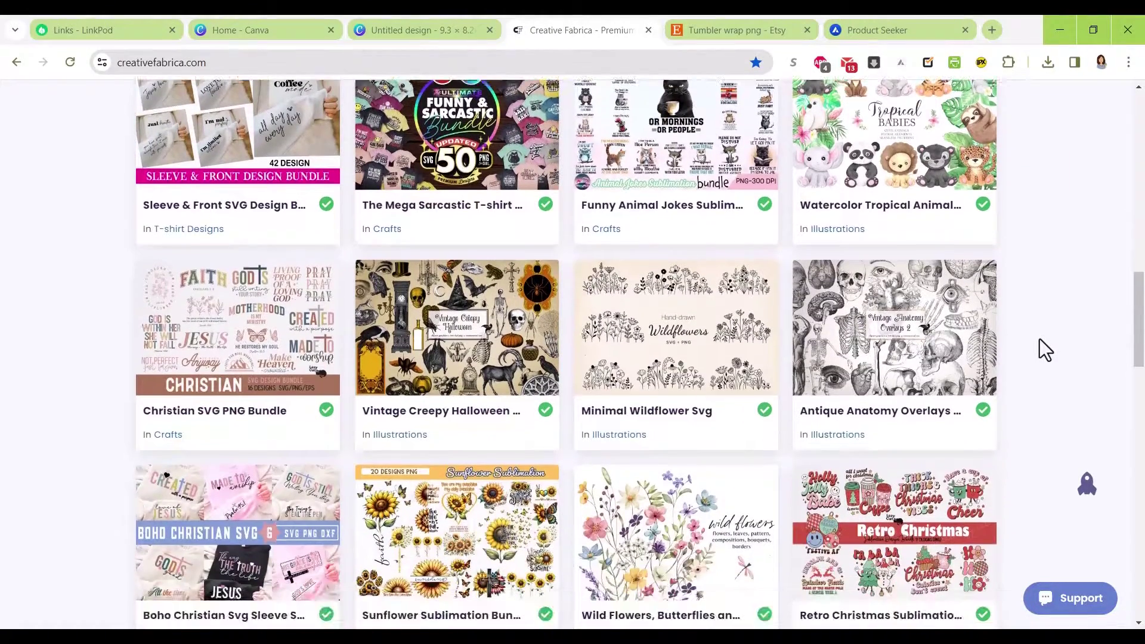
pyautogui.scroll(-2, 1039, 339)
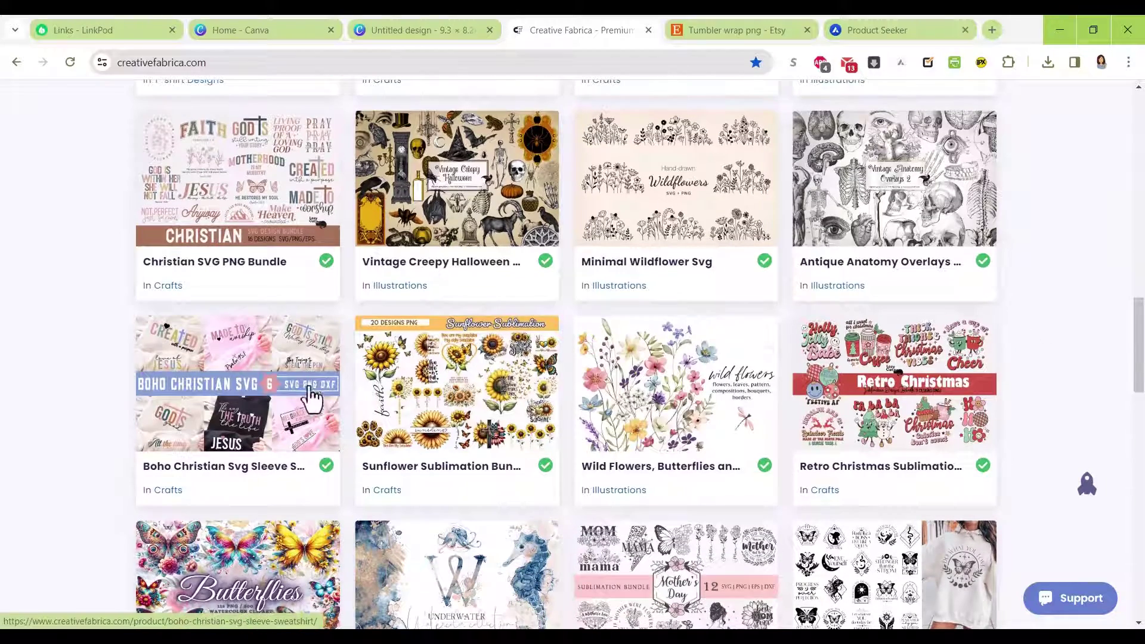
pyautogui.scroll(-3, 686, 373)
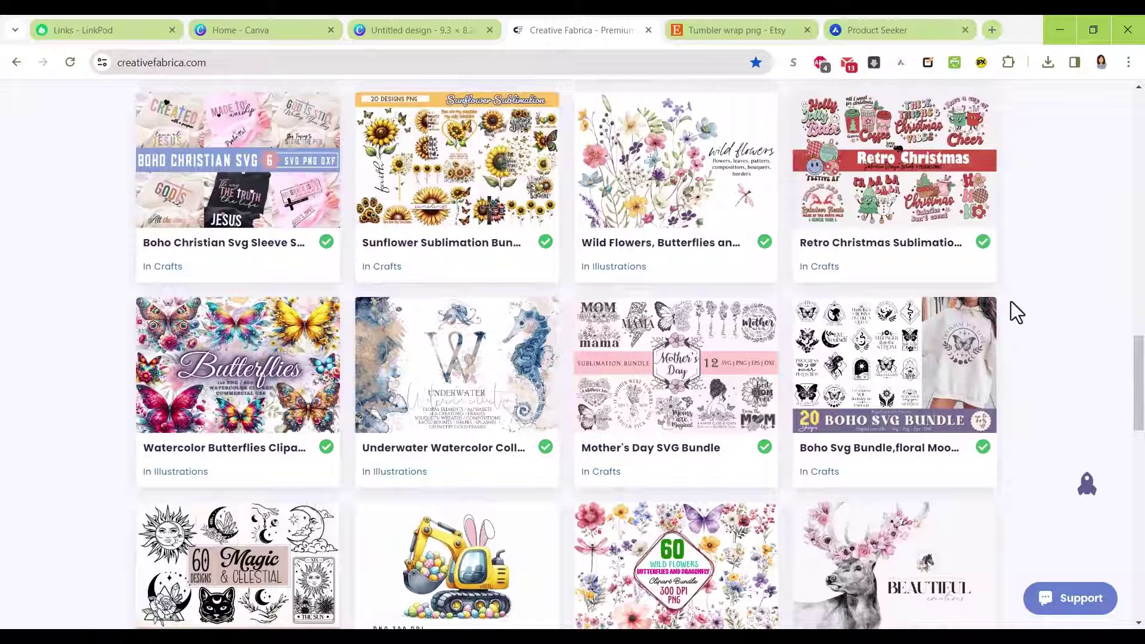
pyautogui.scroll(-2, 1007, 267)
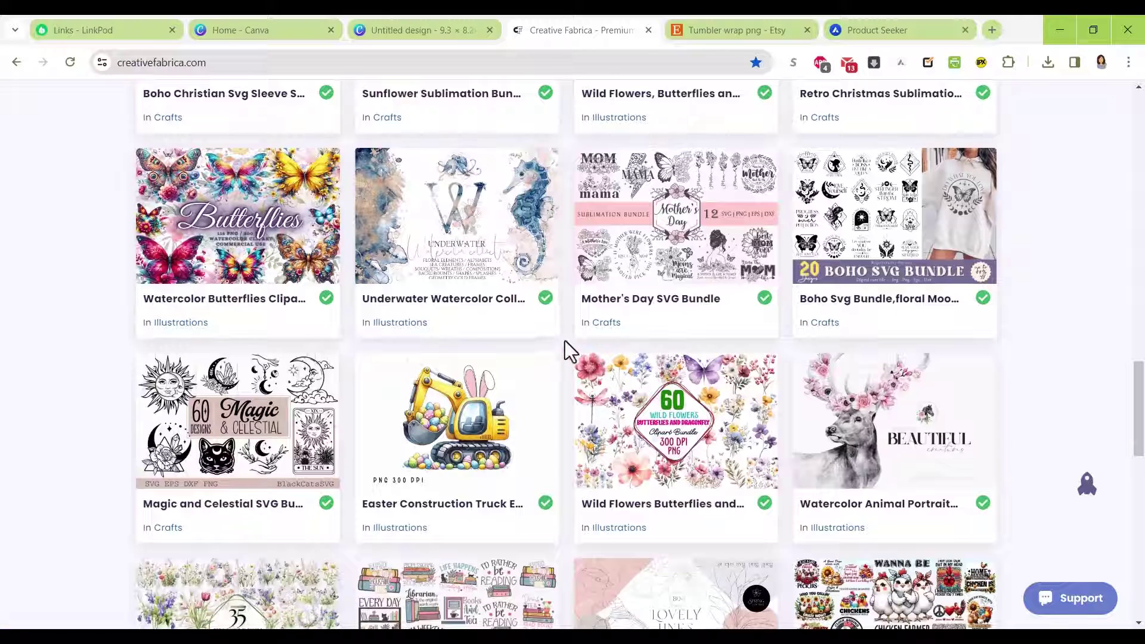
pyautogui.scroll(-2, 566, 340)
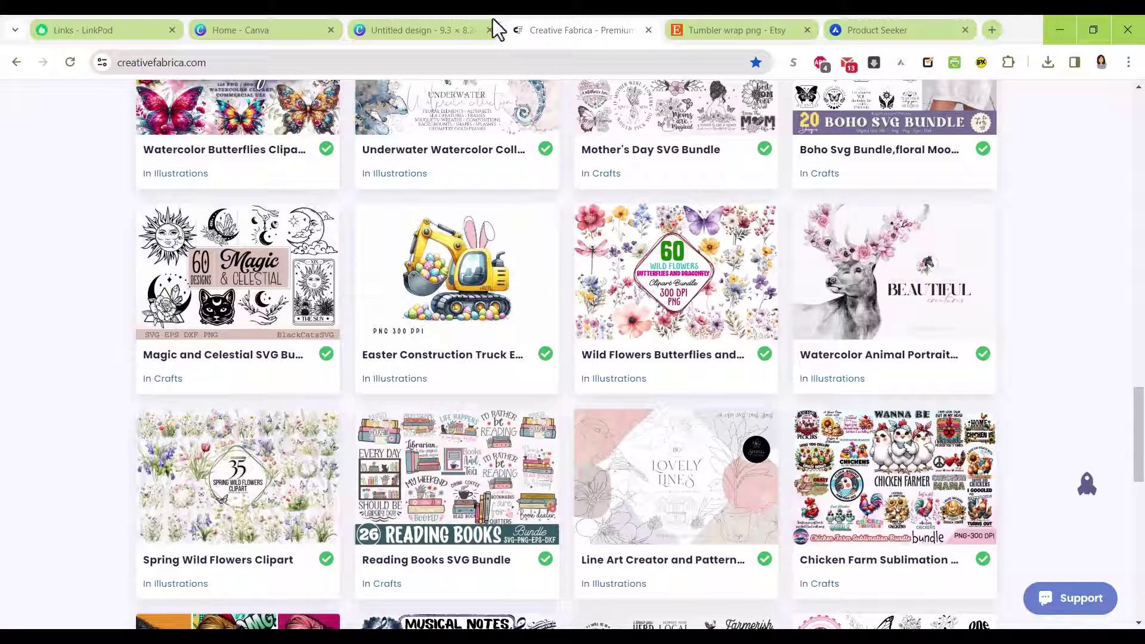
# Glance back at the blank Canva design, then switch to the Creative Fabrica product listings
pyautogui.click(435, 34)
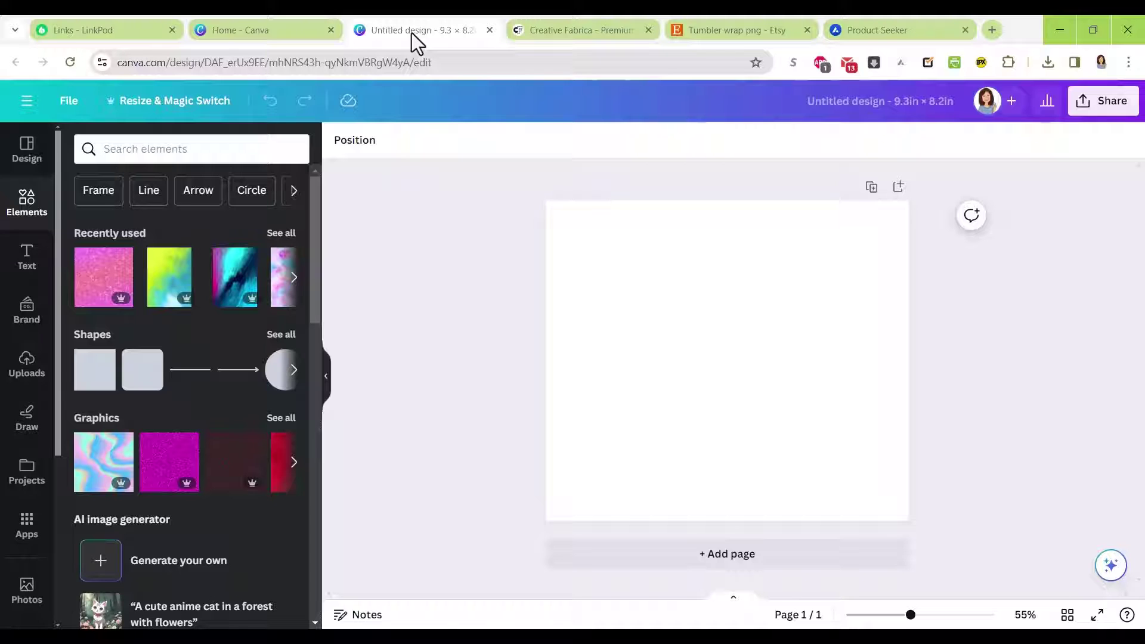
pyautogui.click(563, 30)
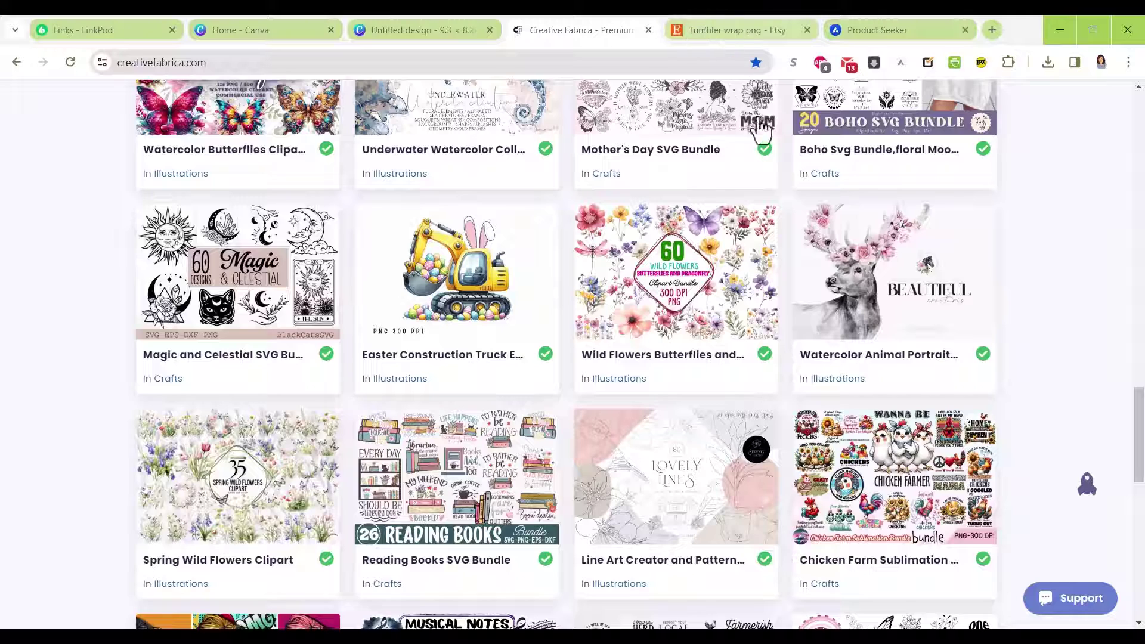
# Look over the Creative Fabrica clipart and SVG bundles, then go back to the blank Canva design
pyautogui.scroll(-3, 1041, 275)
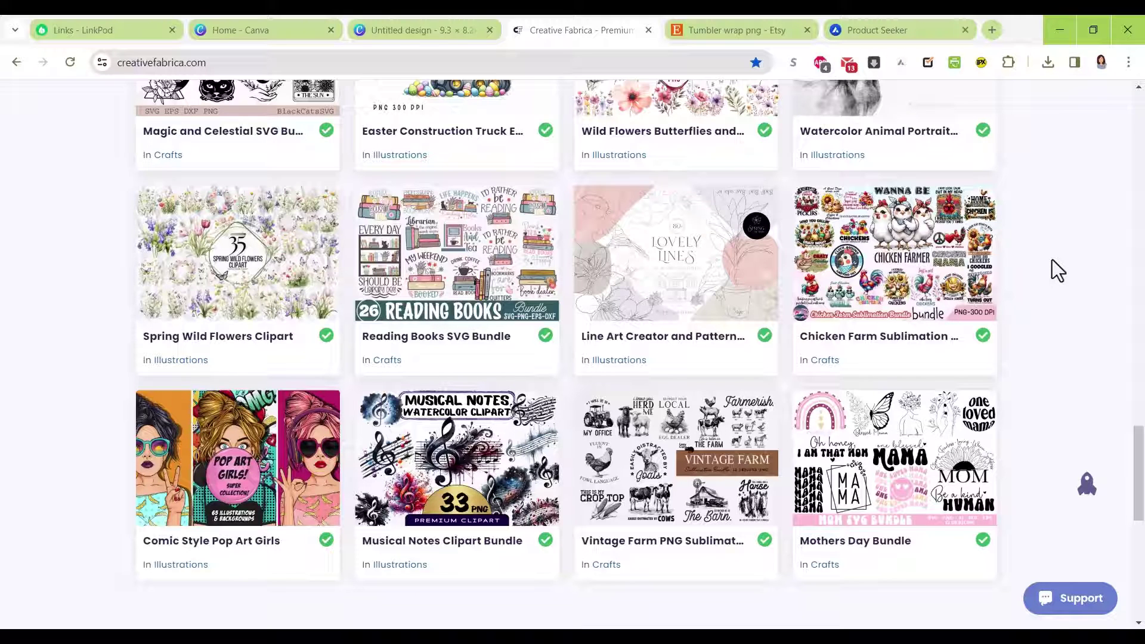
pyautogui.scroll(5, 1052, 261)
pyautogui.scroll(1, 1045, 272)
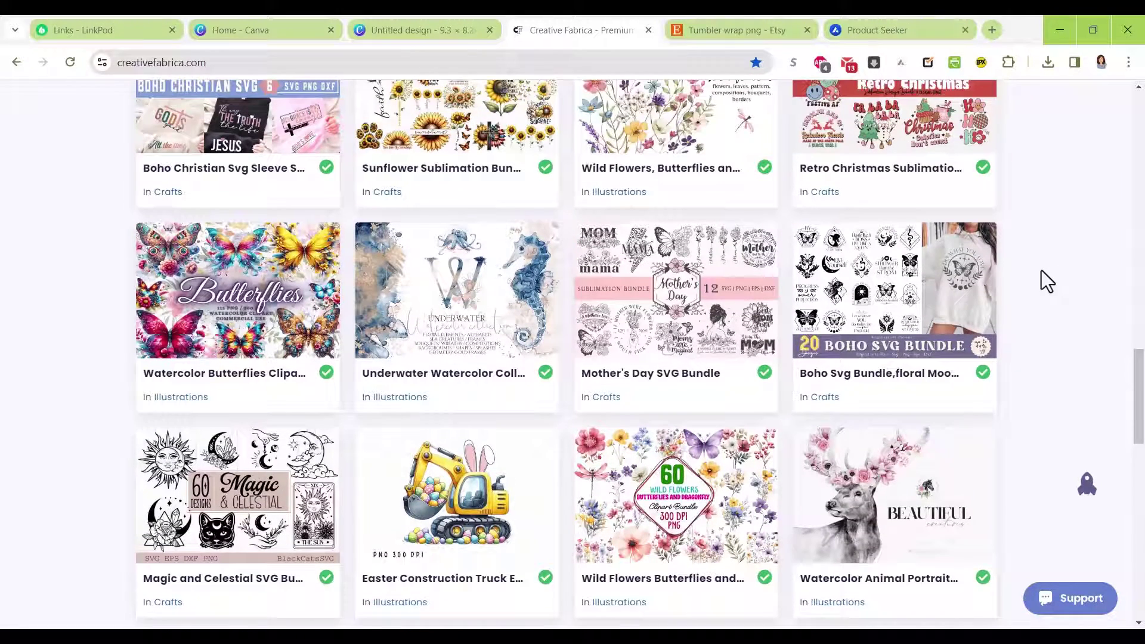
pyautogui.scroll(2, 1041, 270)
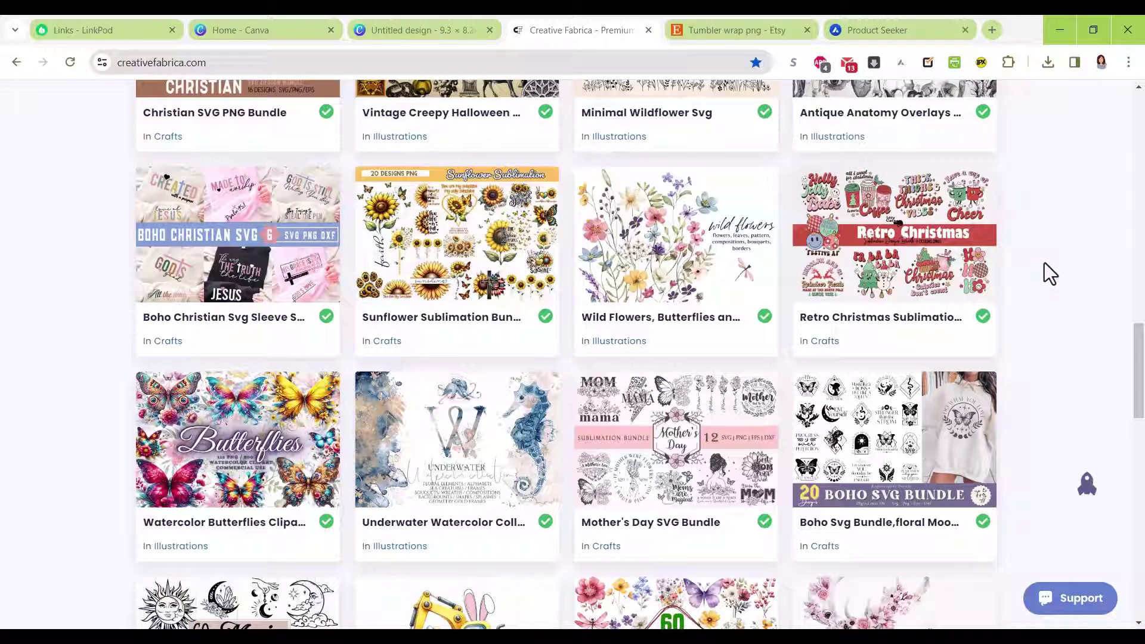
pyautogui.click(414, 28)
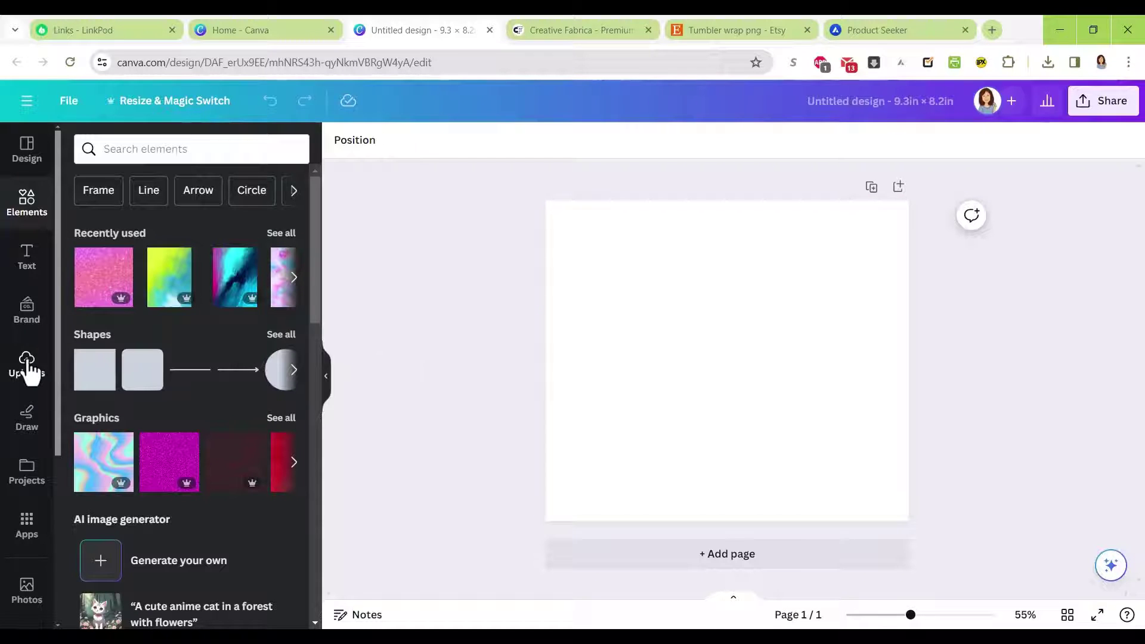
# Make the uploaded pink watercolor texture with gold veins the page background
pyautogui.click(28, 365)
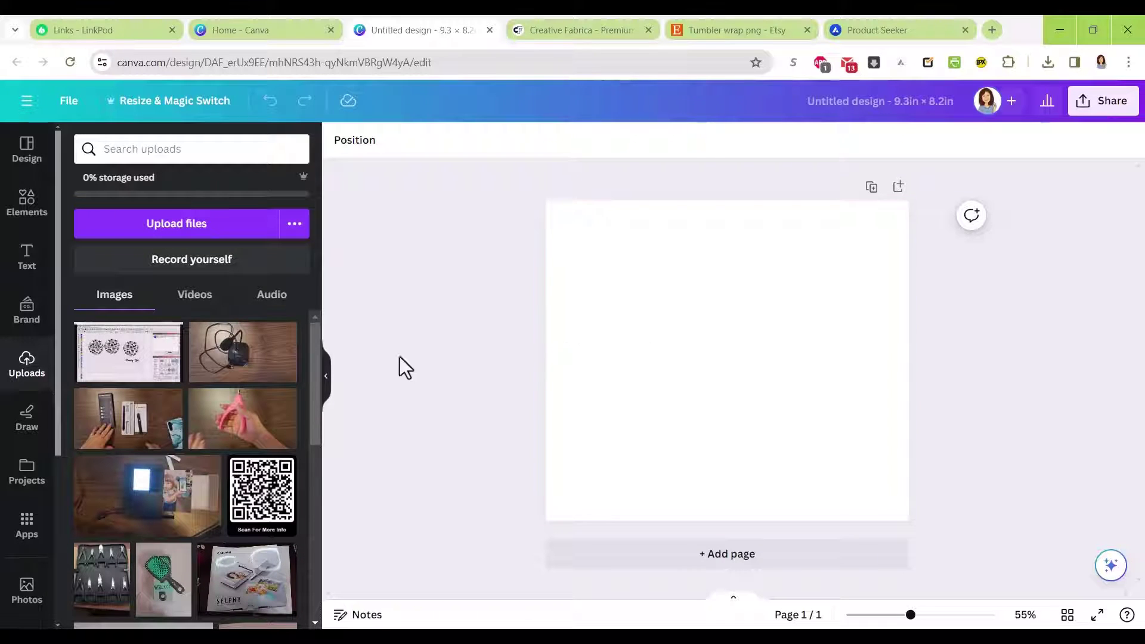
pyautogui.scroll(-5, 217, 383)
pyautogui.scroll(-5, 208, 418)
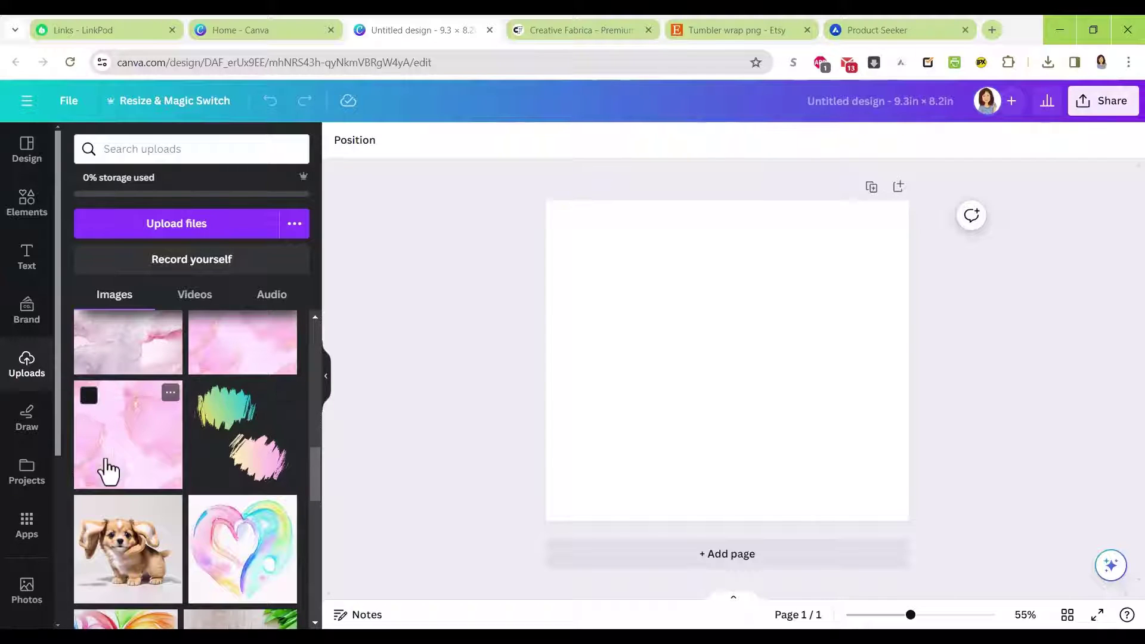
pyautogui.scroll(3, 129, 456)
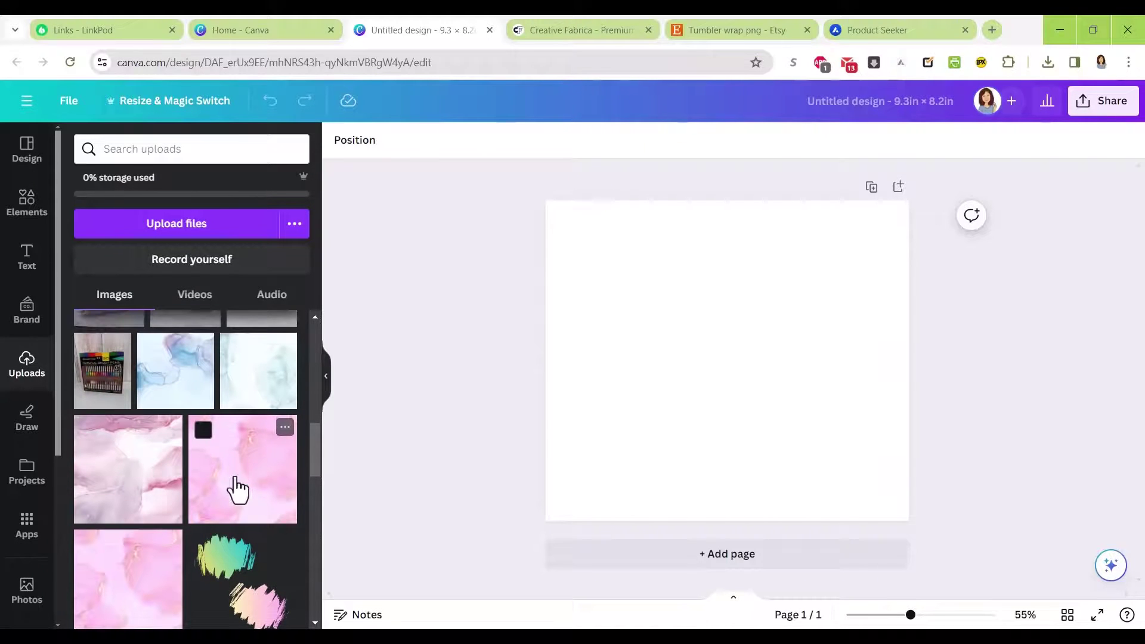
pyautogui.moveTo(233, 484); pyautogui.dragTo(591, 299)
pyautogui.click(973, 380)
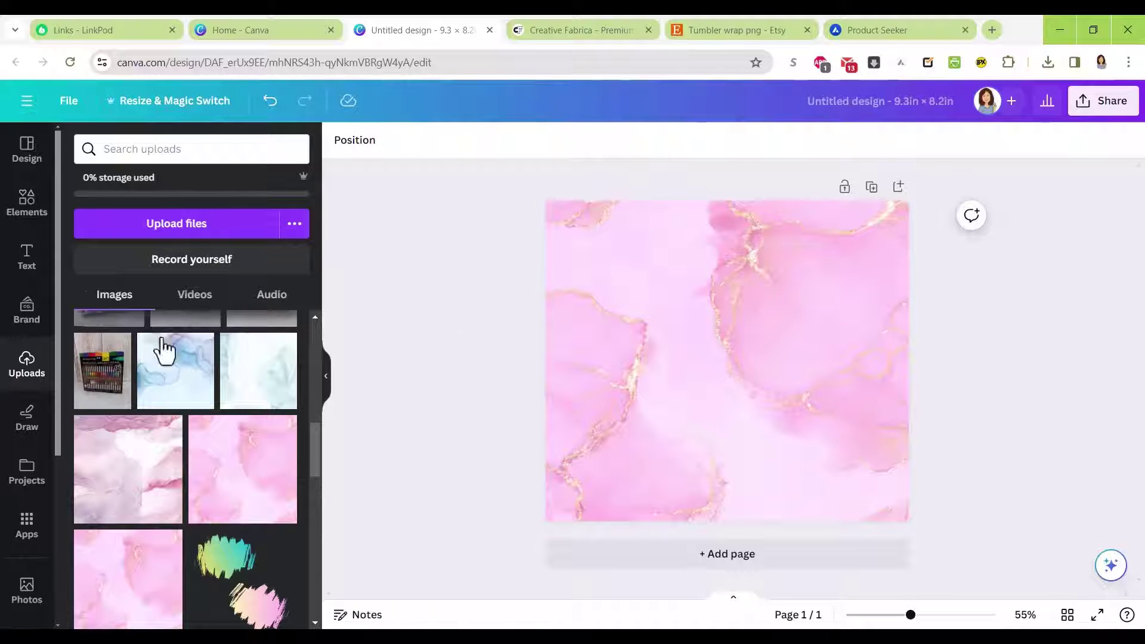
pyautogui.click(26, 206)
# Search the graphics for 'torn paper' and add a torn-paper strip to the page
pyautogui.click(199, 148)
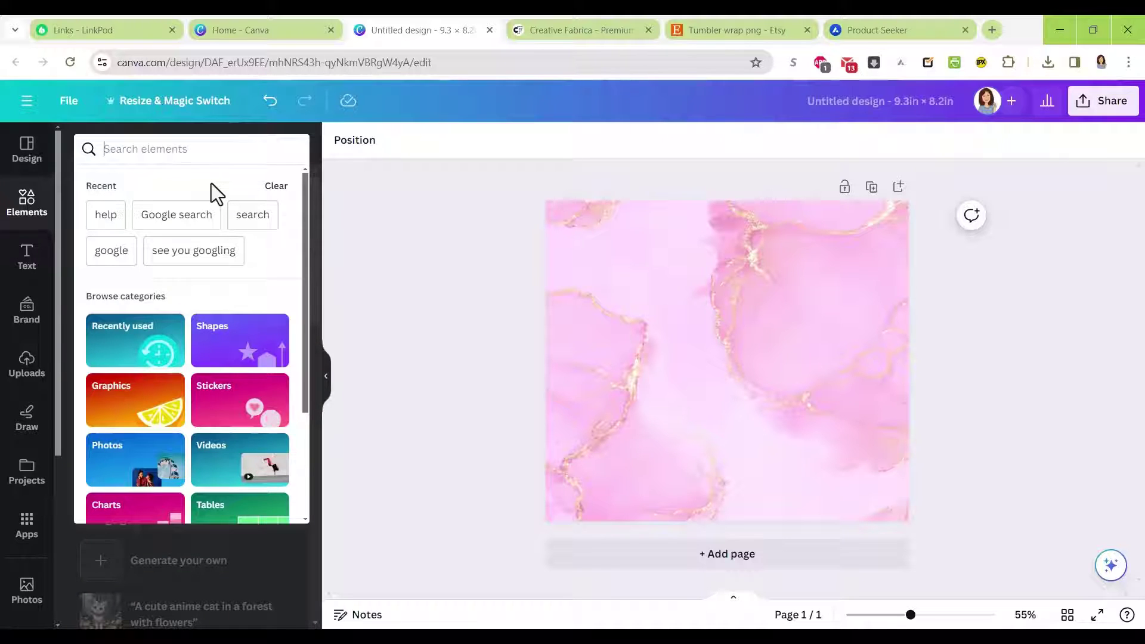
pyautogui.write('torn paper')
pyautogui.press('Return')
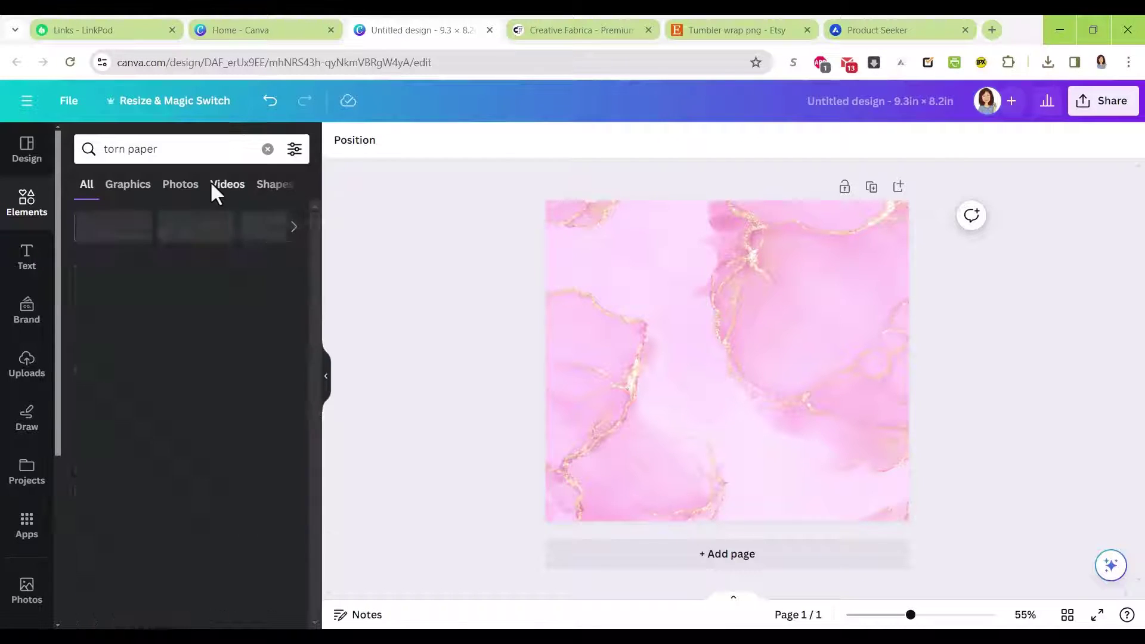
pyautogui.click(275, 273)
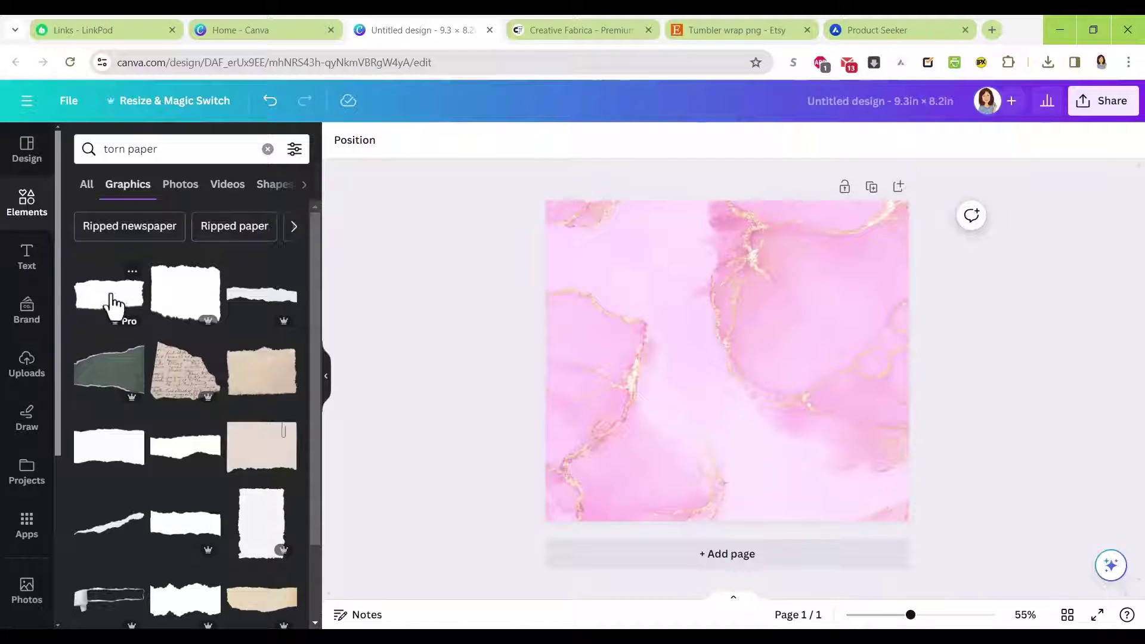
pyautogui.scroll(-3, 198, 462)
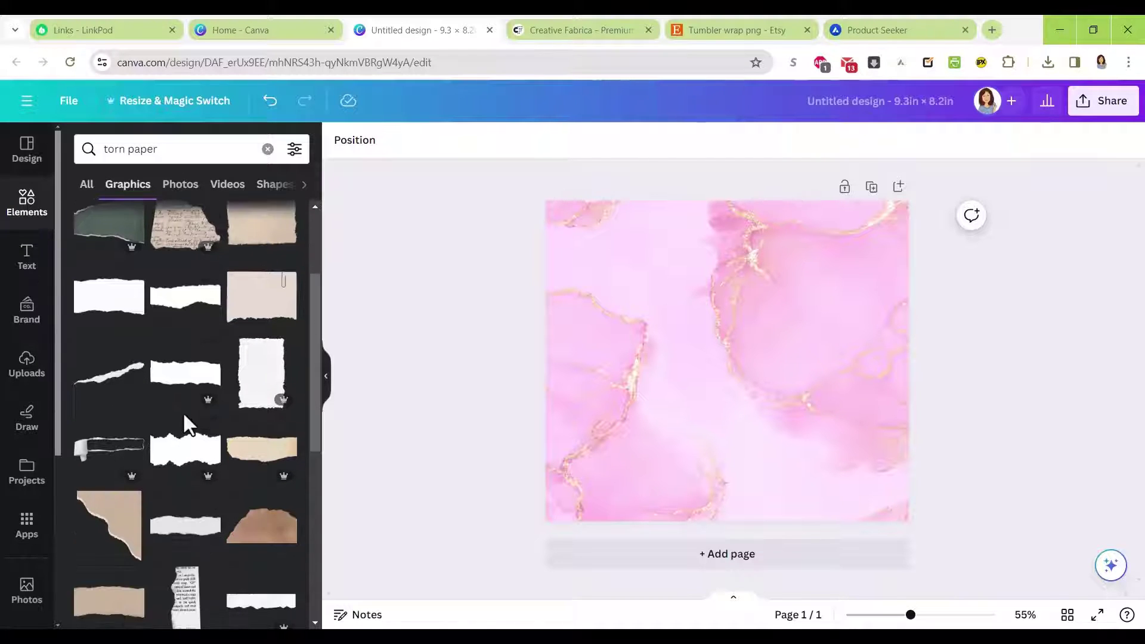
pyautogui.scroll(-1, 182, 412)
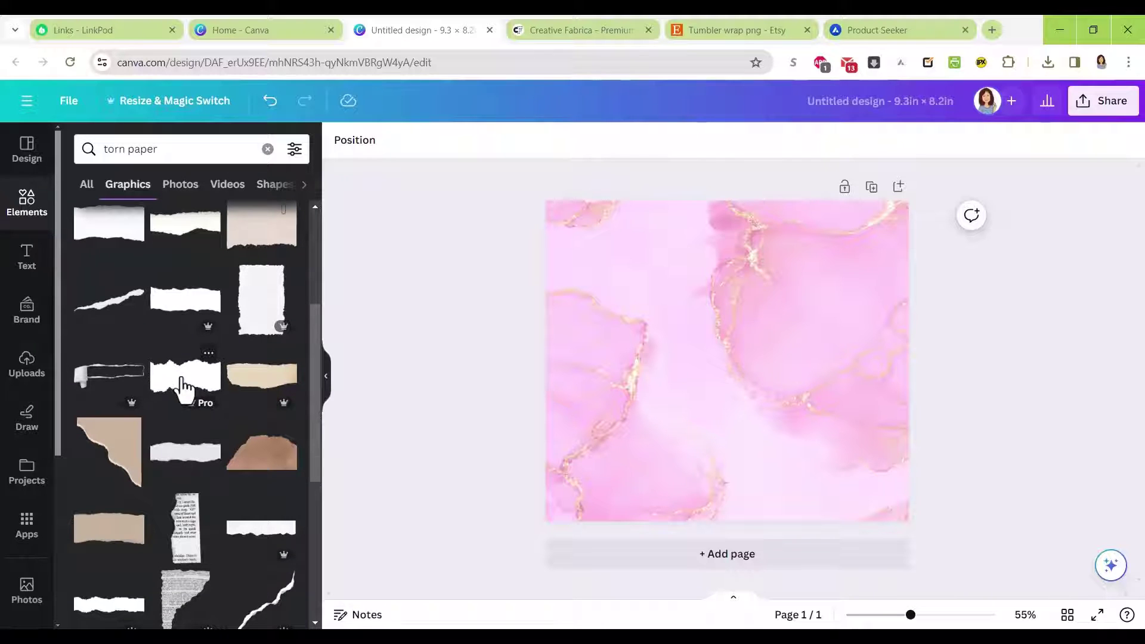
pyautogui.click(183, 387)
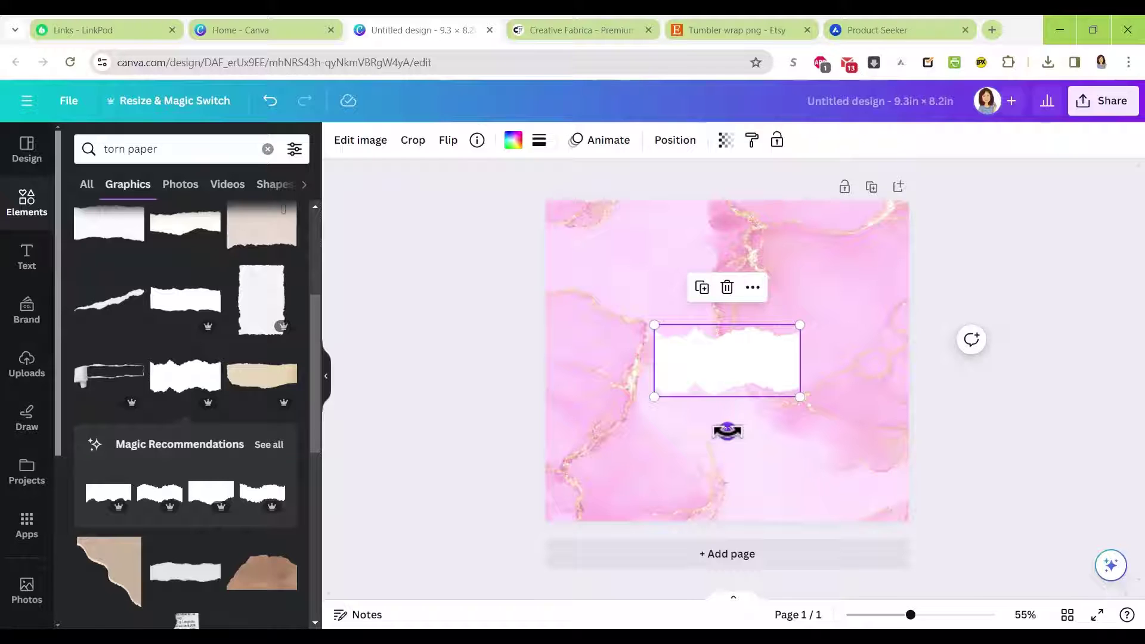
# Rotate the strip vertical, stretch it to full page height, and centre it
pyautogui.moveTo(727, 431); pyautogui.dragTo(644, 358)
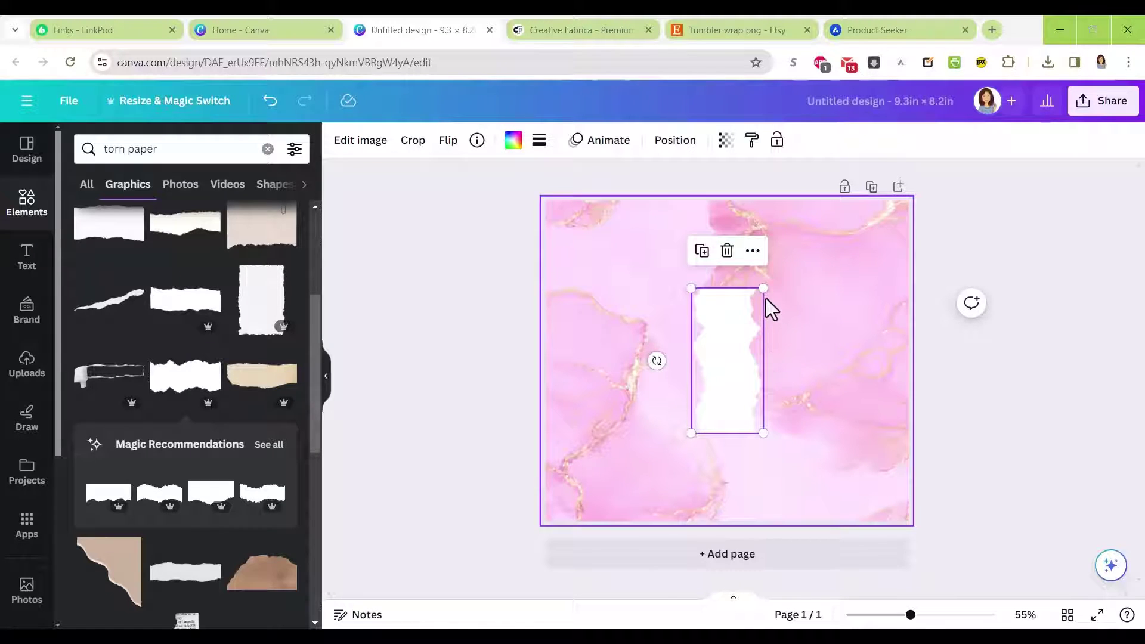
pyautogui.moveTo(763, 289); pyautogui.dragTo(792, 179)
pyautogui.moveTo(692, 434); pyautogui.dragTo(667, 555)
pyautogui.moveTo(743, 425); pyautogui.dragTo(736, 414)
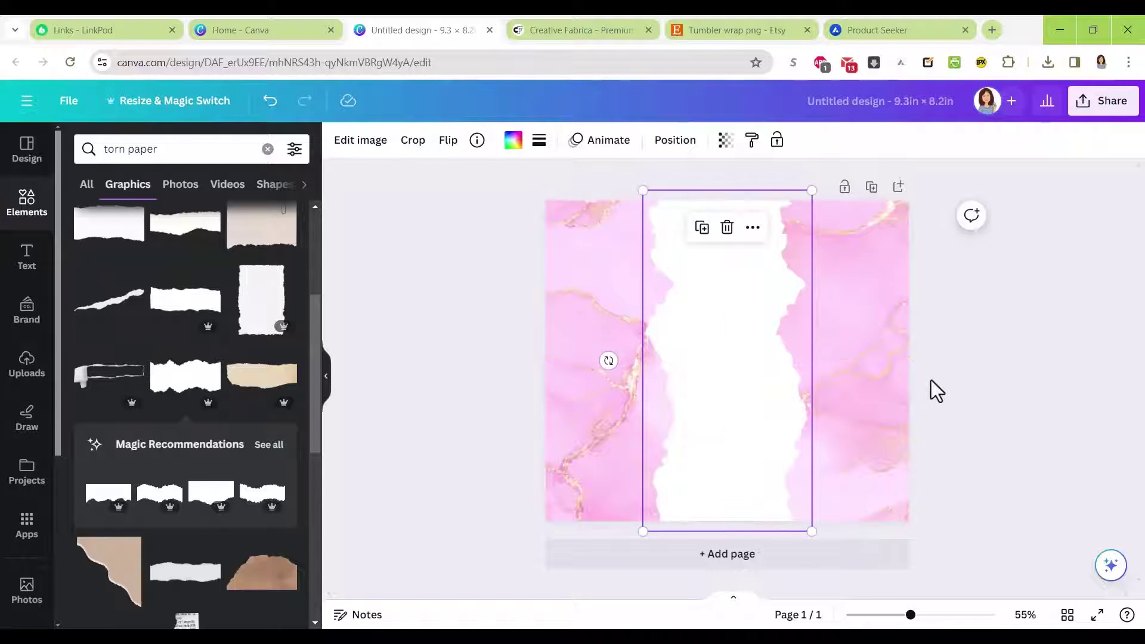
# Try light pink and lavender on the torn-paper strip, then keep it white
pyautogui.click(513, 141)
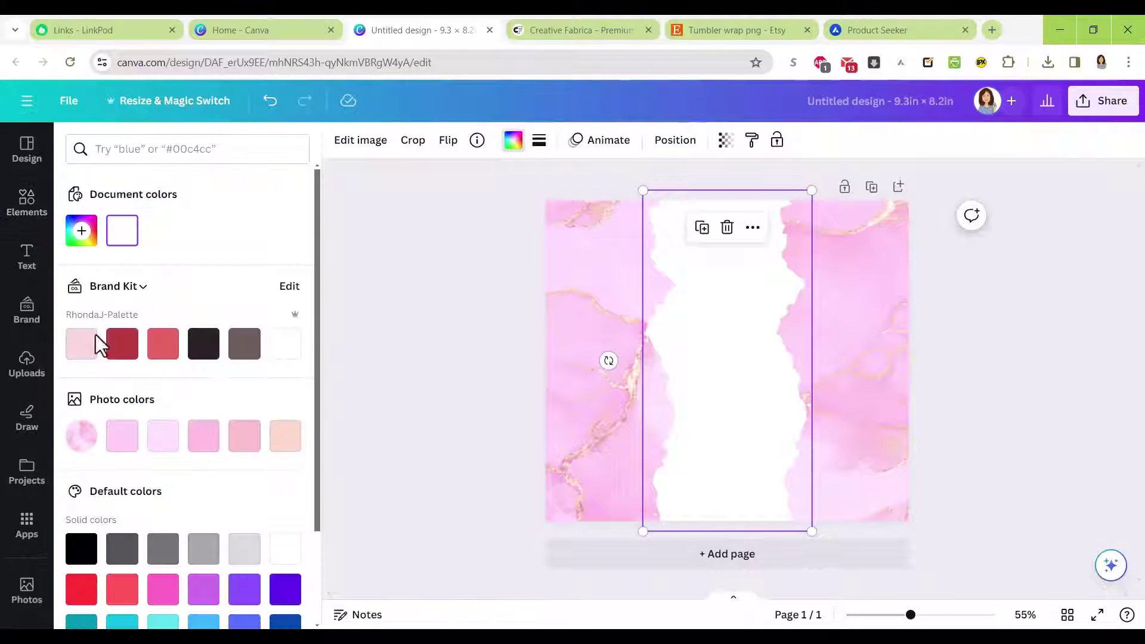
pyautogui.click(82, 354)
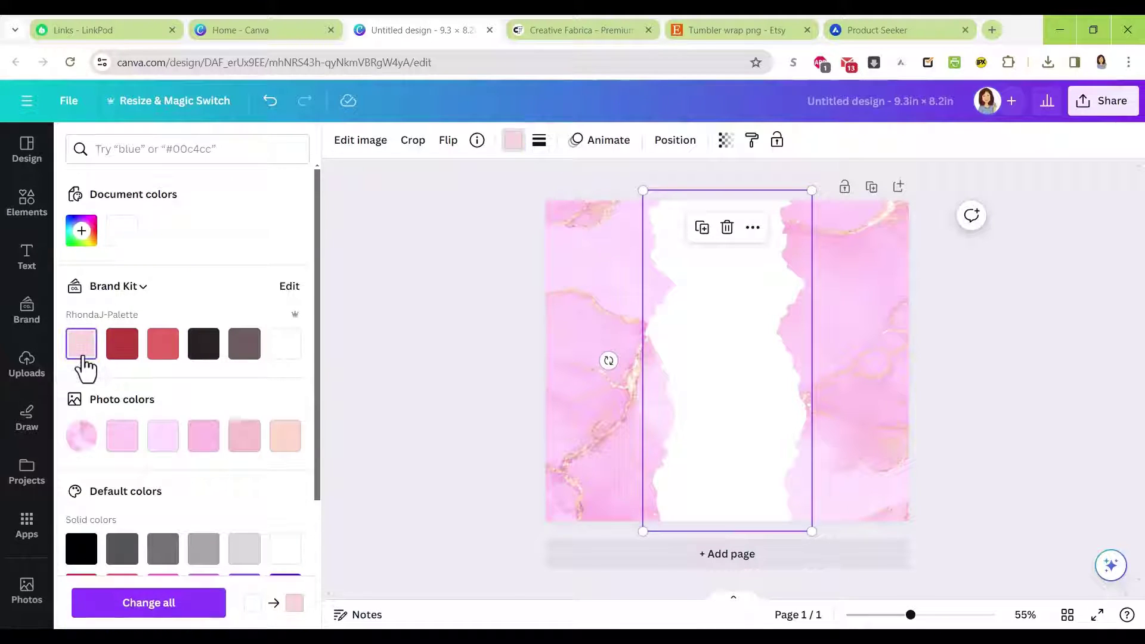
pyautogui.click(163, 445)
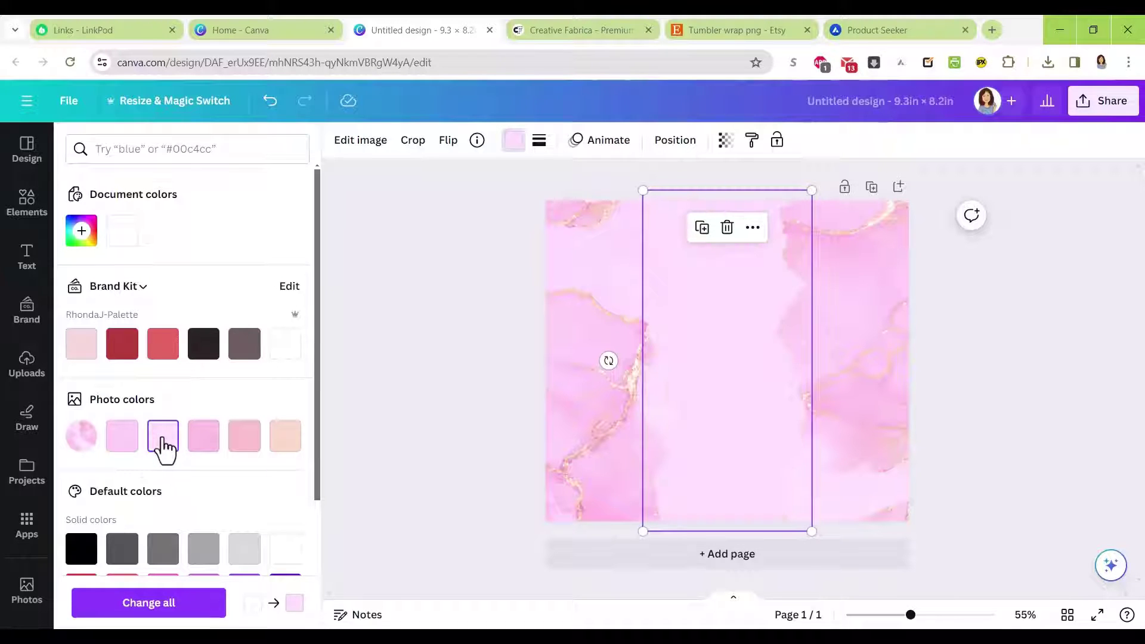
pyautogui.click(285, 548)
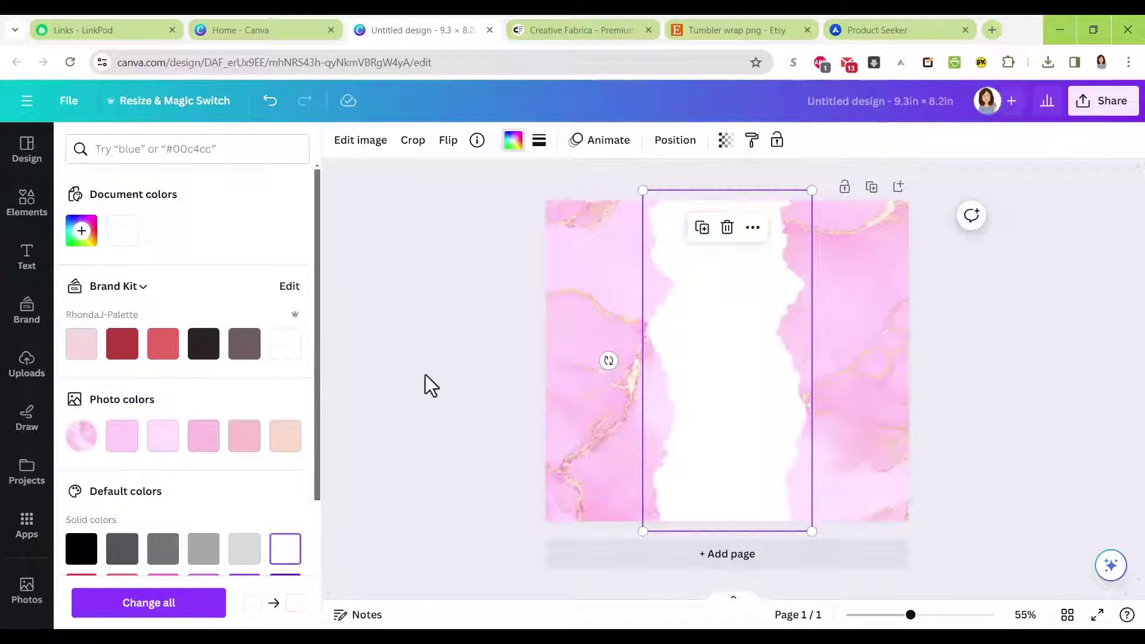
pyautogui.press('Escape')
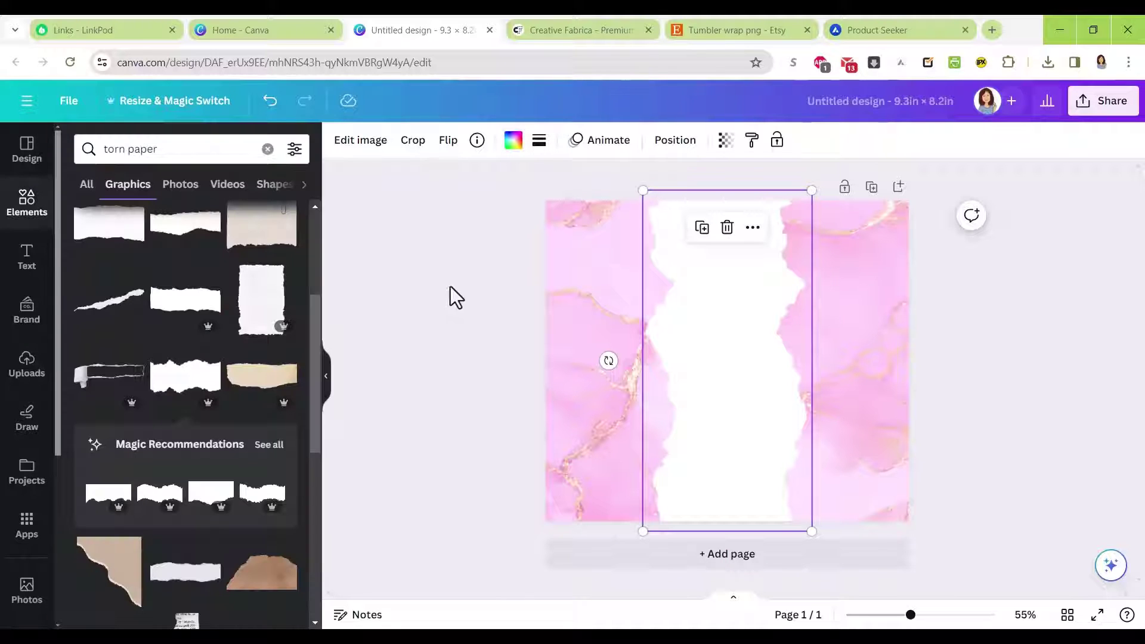
pyautogui.click(931, 322)
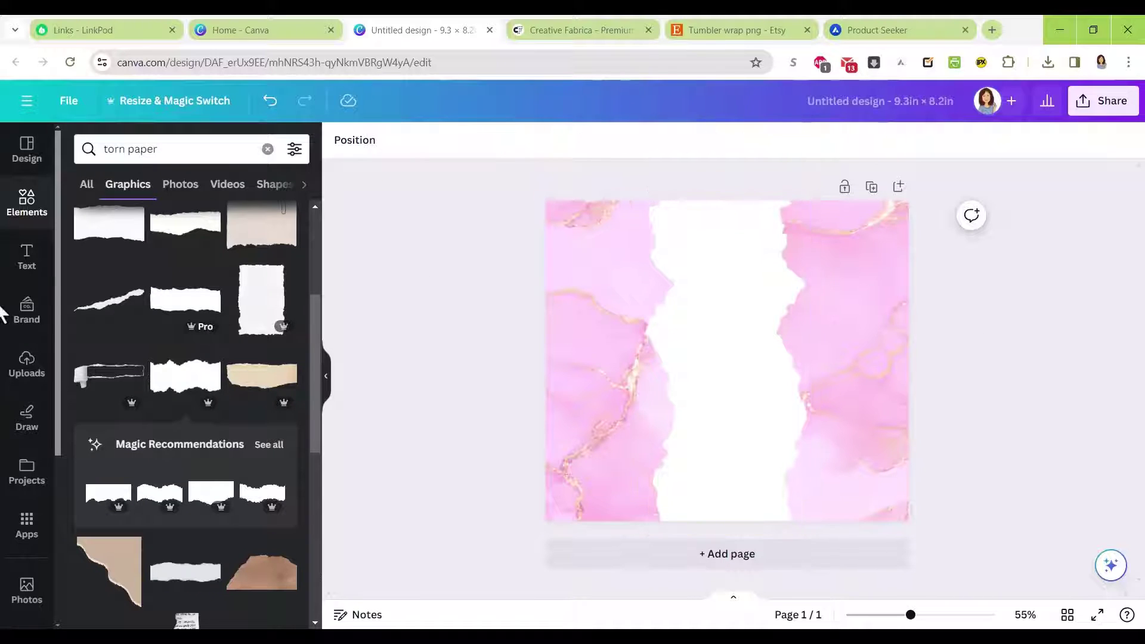
# Add a heading text box reading 'Live, Laugh, Love'
pyautogui.click(26, 263)
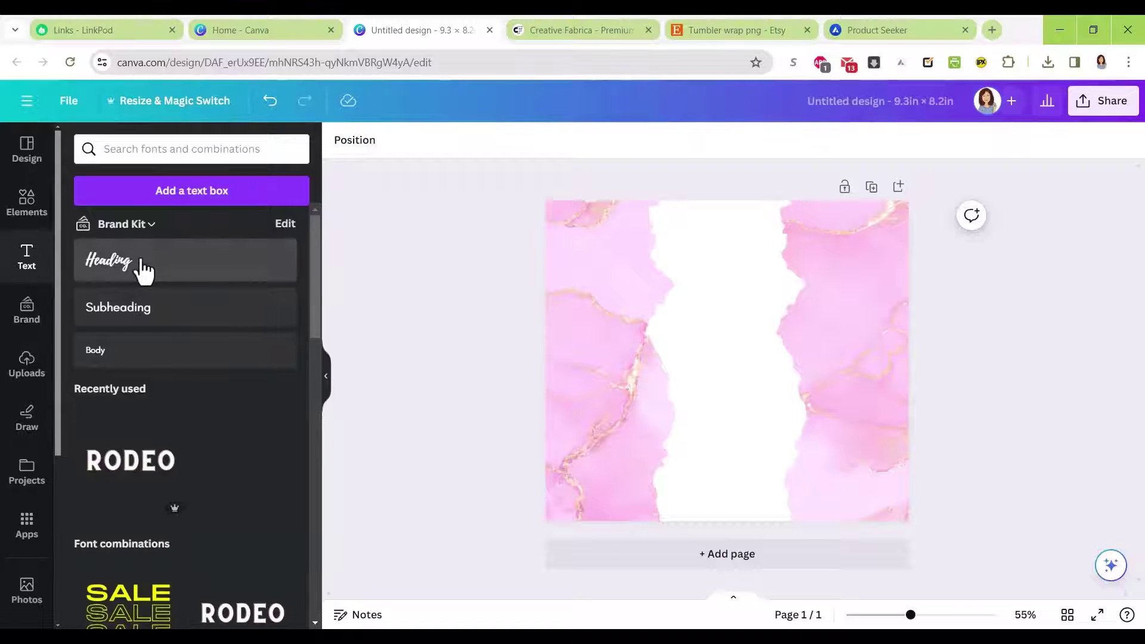
pyautogui.click(143, 271)
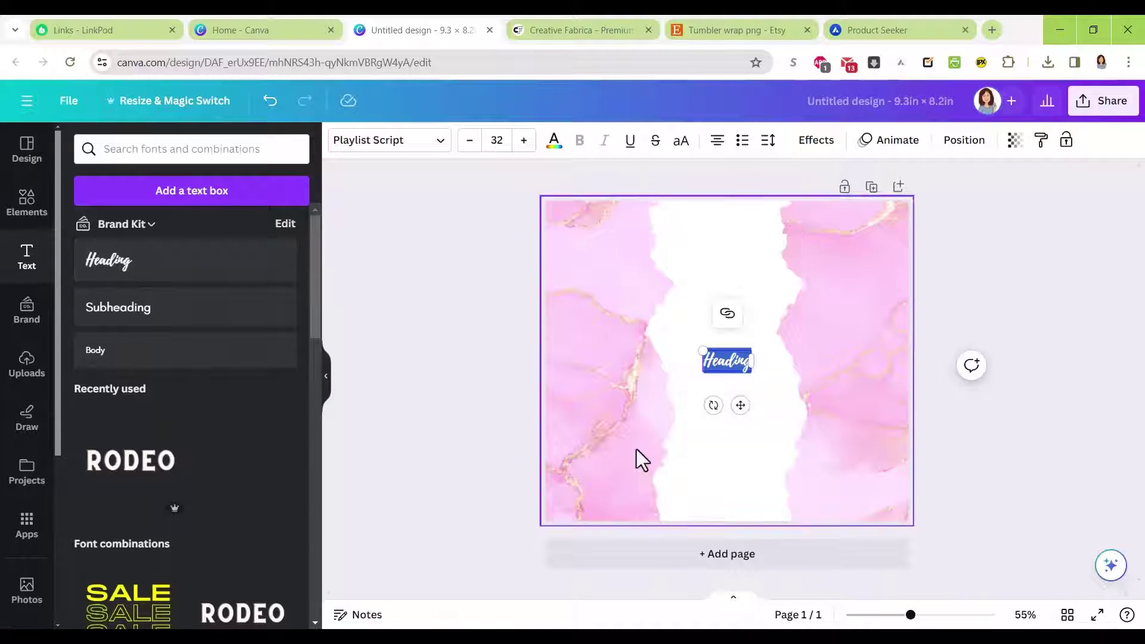
pyautogui.write('L')
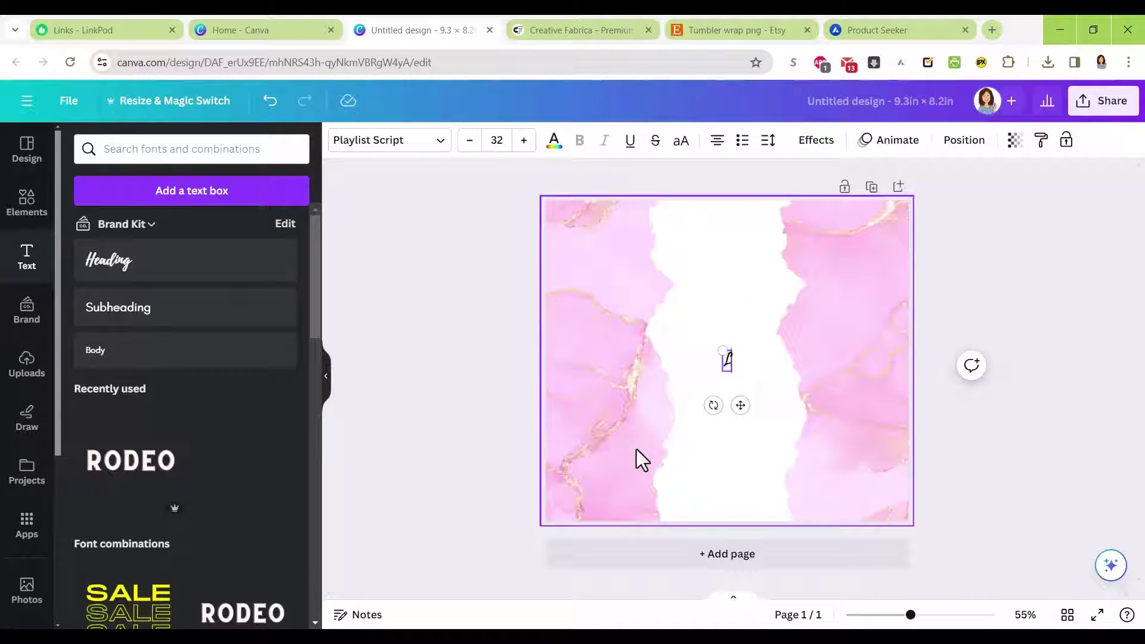
pyautogui.write('ive, Lau')
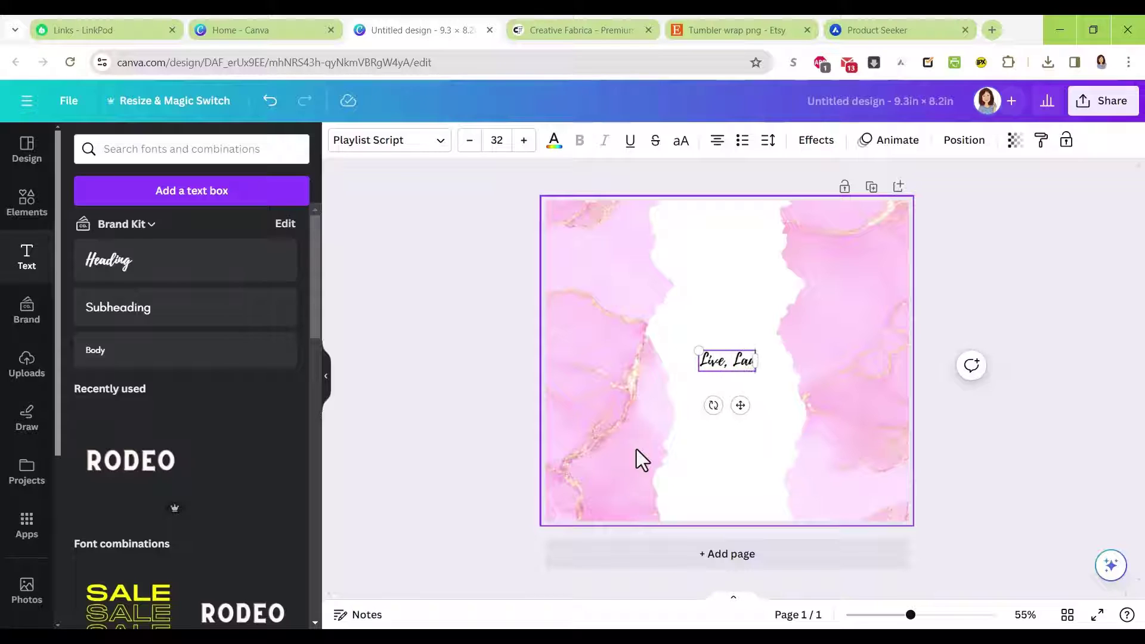
pyautogui.write('gh, Love')
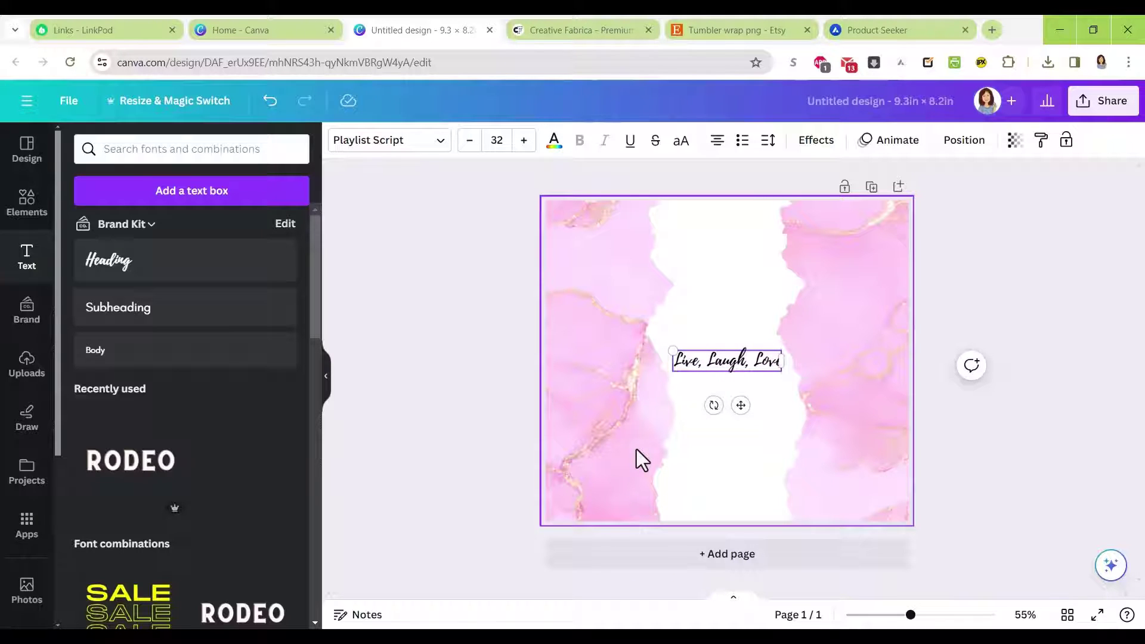
# Rotate the 'Live, Laugh, Love' text vertical, enlarge it, and centre it on the white strip
pyautogui.moveTo(710, 406); pyautogui.dragTo(801, 377)
pyautogui.moveTo(718, 415); pyautogui.dragTo(671, 534)
pyautogui.moveTo(742, 307); pyautogui.dragTo(775, 256)
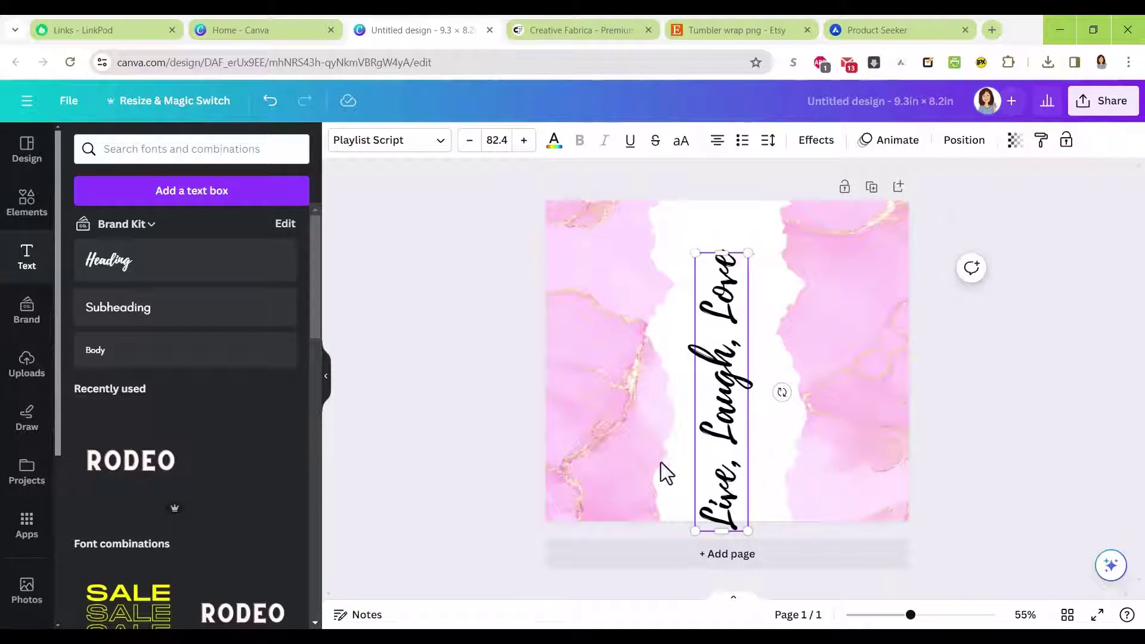
pyautogui.click(996, 501)
pyautogui.moveTo(727, 469); pyautogui.dragTo(729, 457)
pyautogui.click(931, 402)
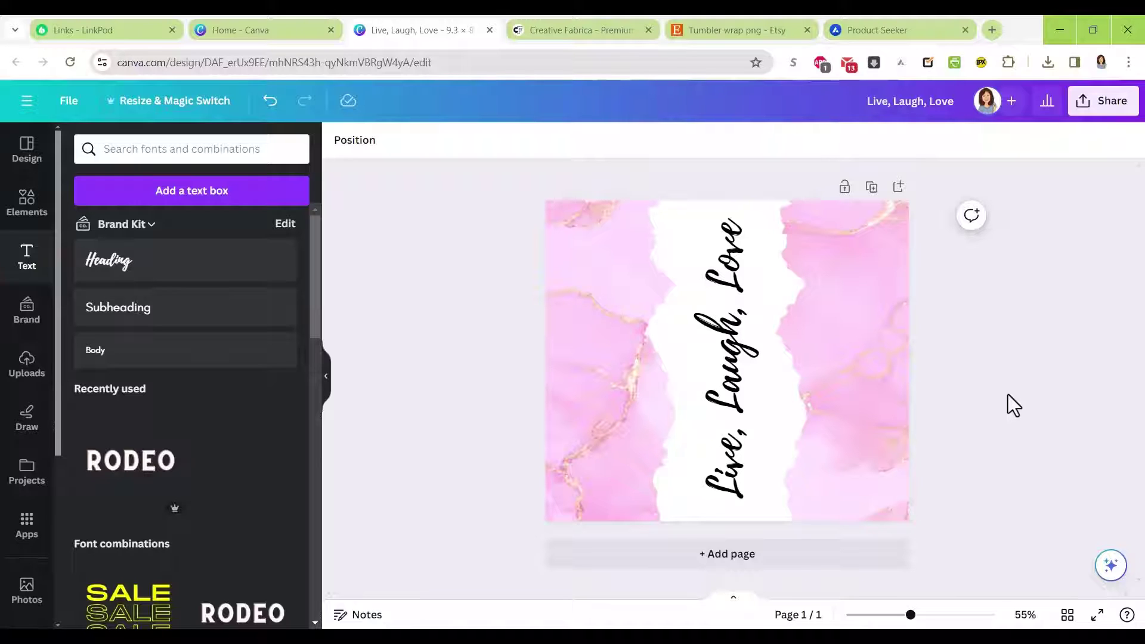
# Add page 2 and fill it with a pastel sky-to-grass photo from a 'spring' photo search
pyautogui.click(764, 556)
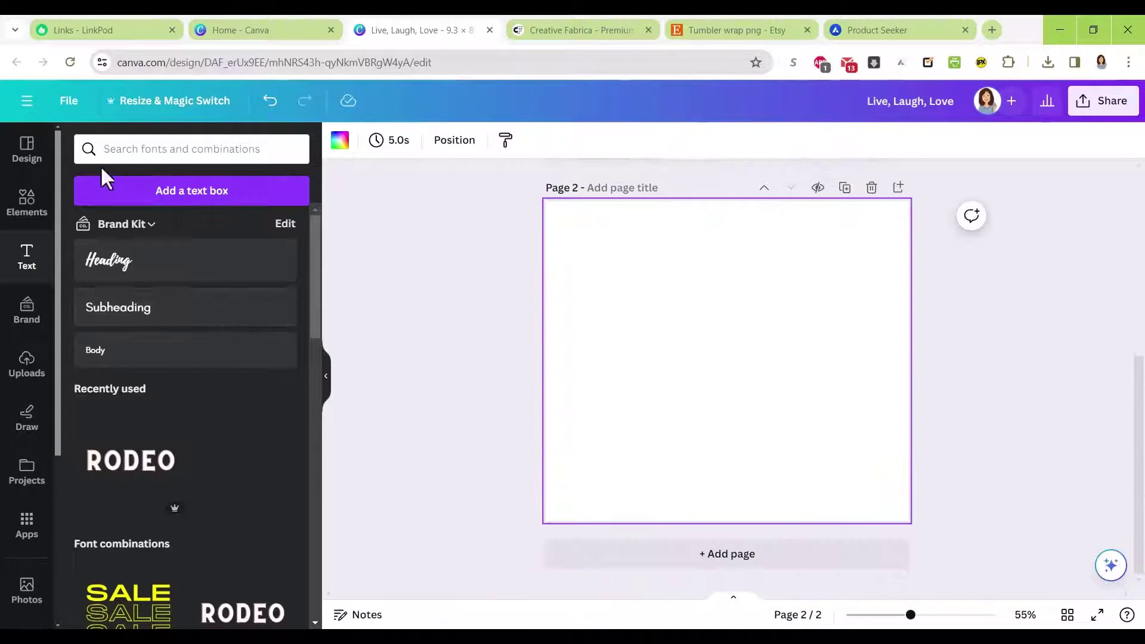
pyautogui.click(27, 205)
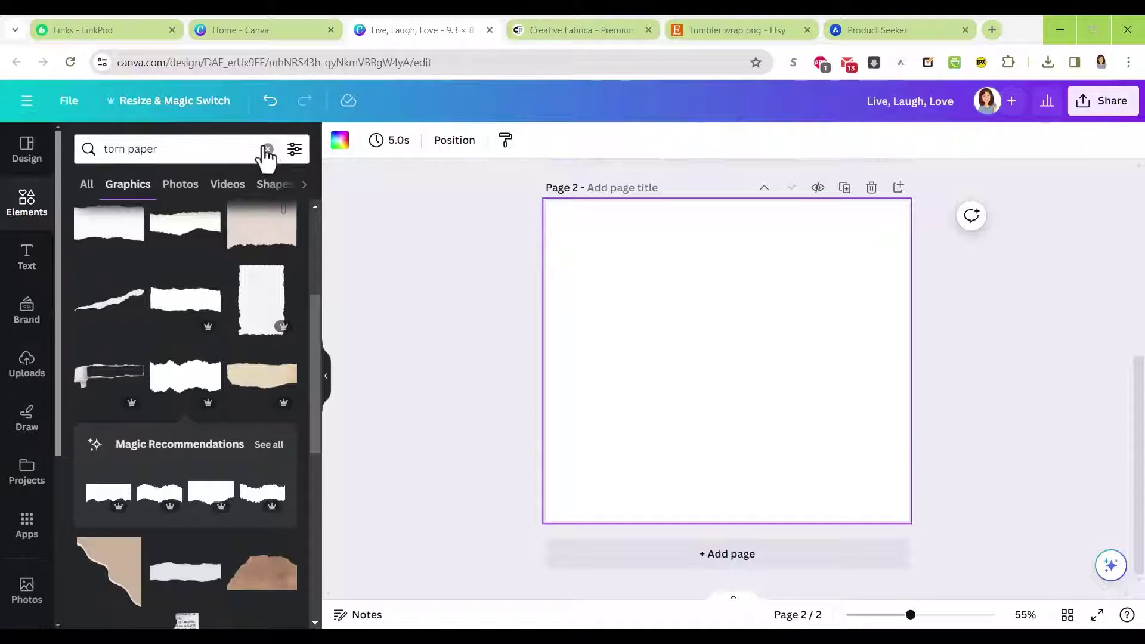
pyautogui.click(267, 149)
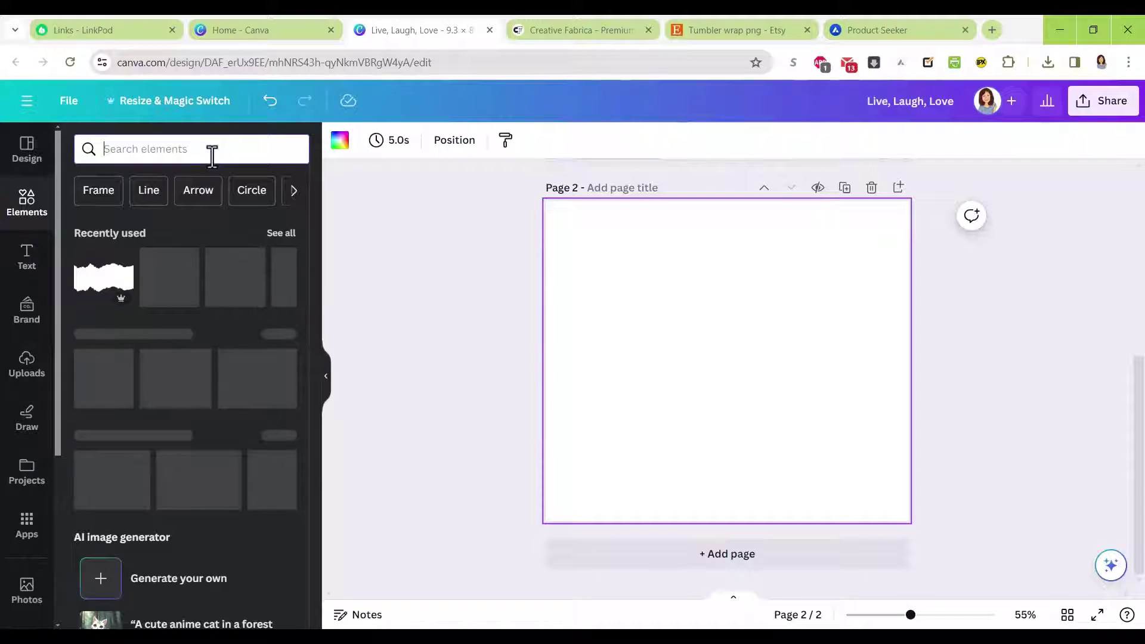
pyautogui.write('spring')
pyautogui.press('Return')
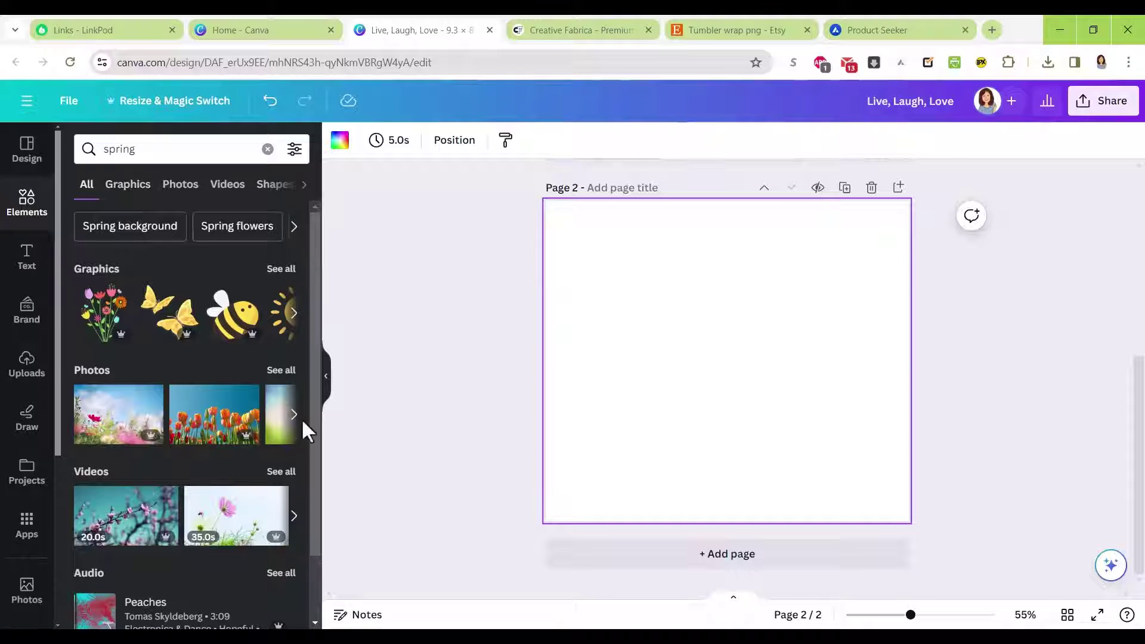
pyautogui.click(281, 371)
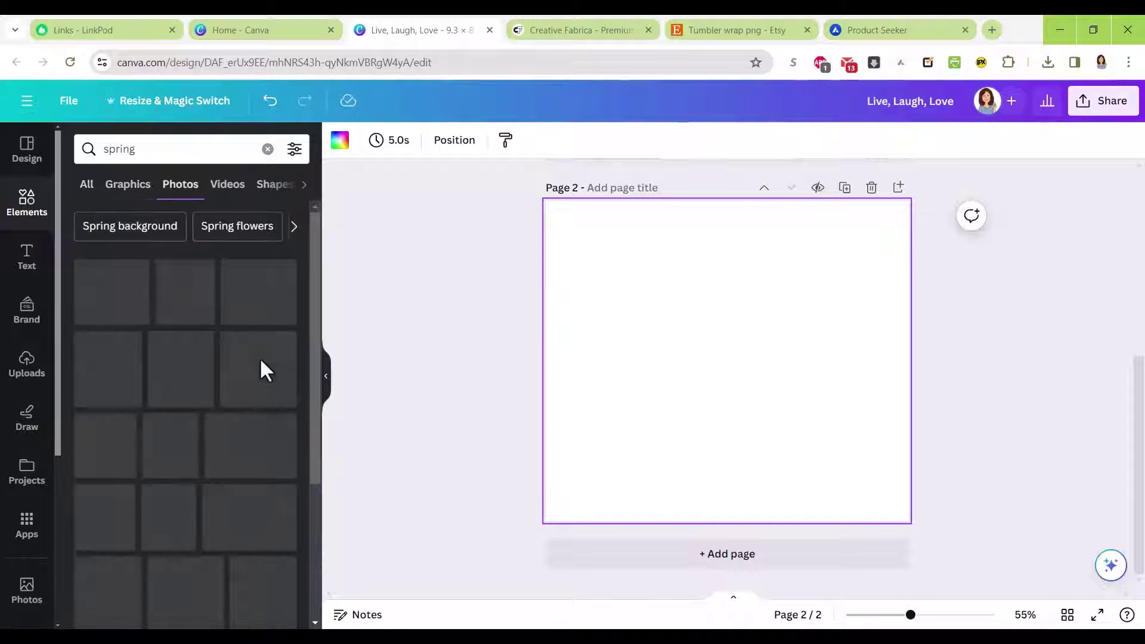
pyautogui.moveTo(102, 388); pyautogui.dragTo(563, 353)
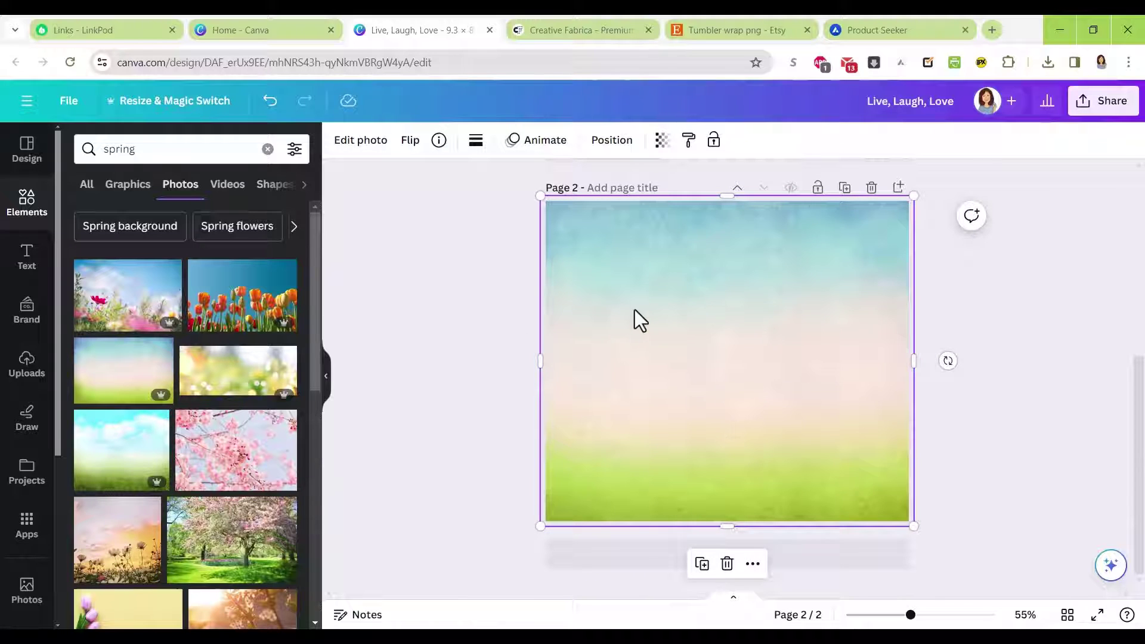
# Add the tulip and daffodil watercolor border from the spring graphics and stretch it along page 2's bottom
pyautogui.click(124, 186)
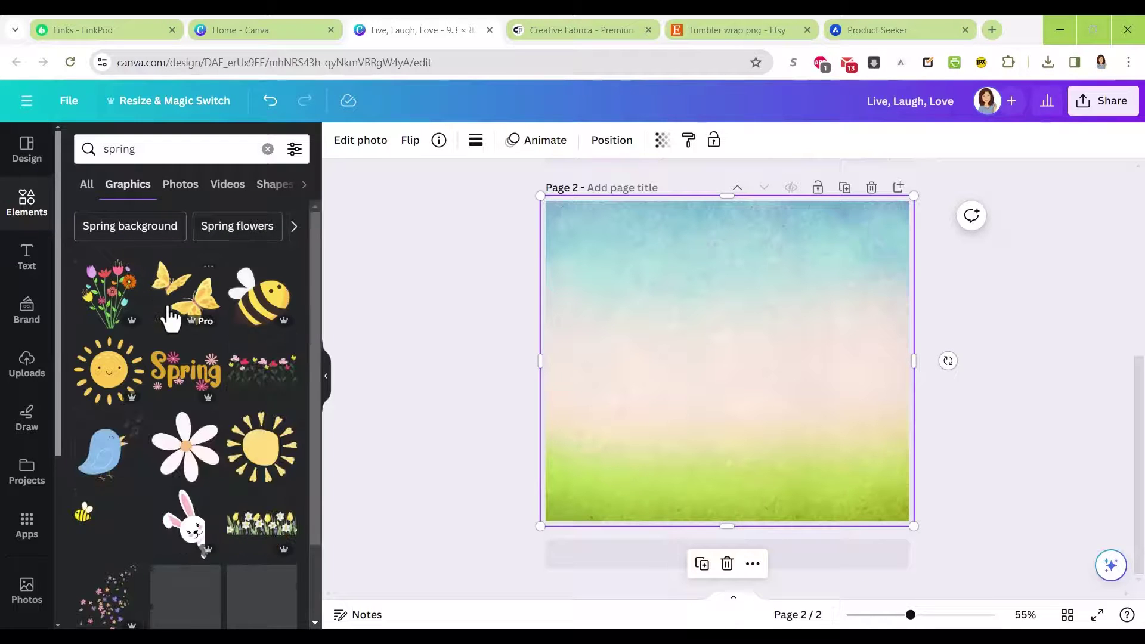
pyautogui.scroll(-4, 239, 361)
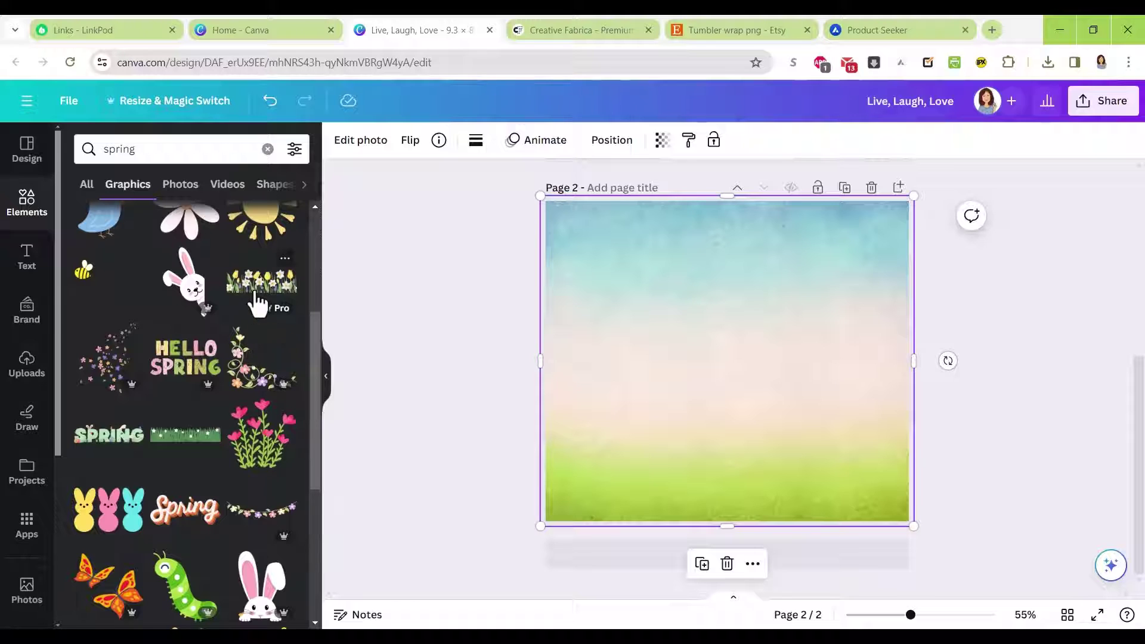
pyautogui.click(258, 298)
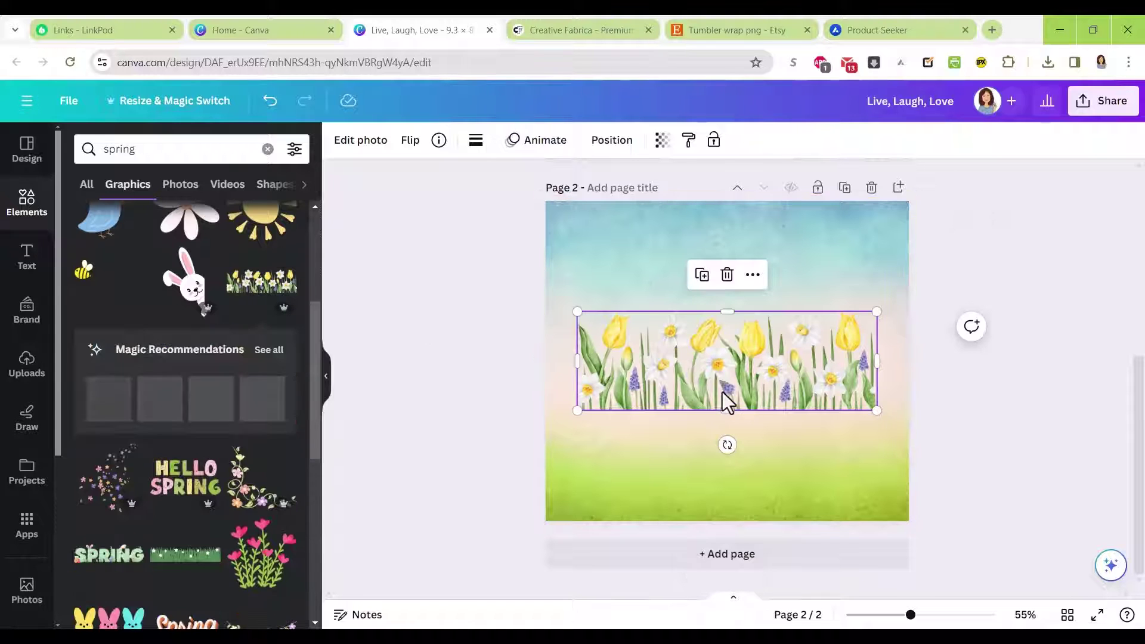
pyautogui.moveTo(703, 389); pyautogui.dragTo(660, 422)
pyautogui.moveTo(841, 444); pyautogui.dragTo(916, 498)
pyautogui.moveTo(809, 458); pyautogui.dragTo(785, 508)
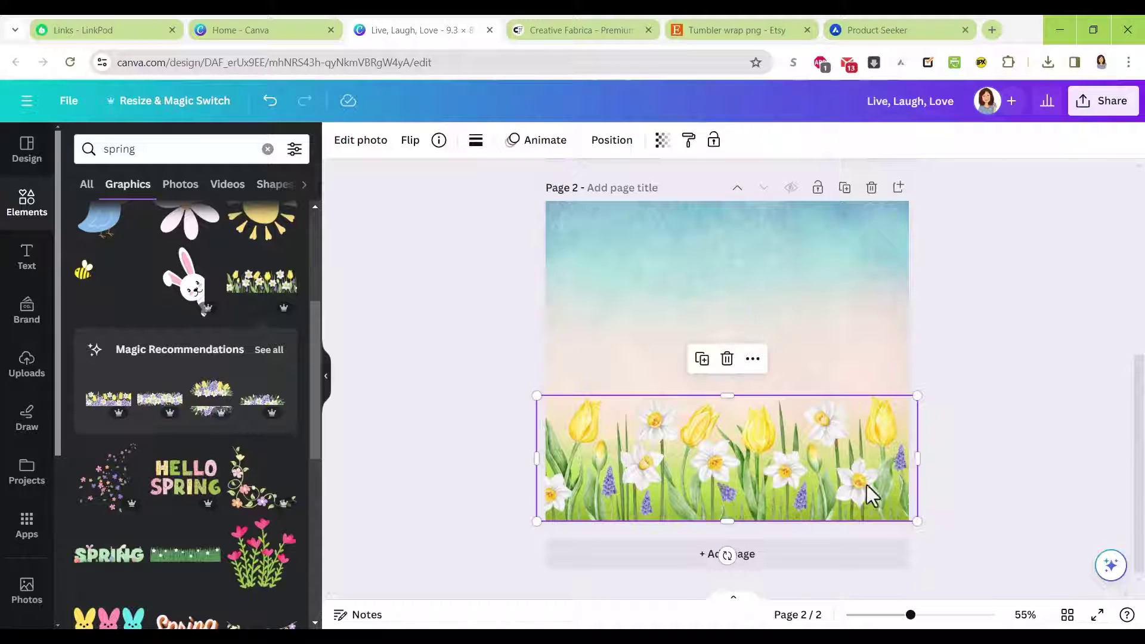
pyautogui.click(978, 324)
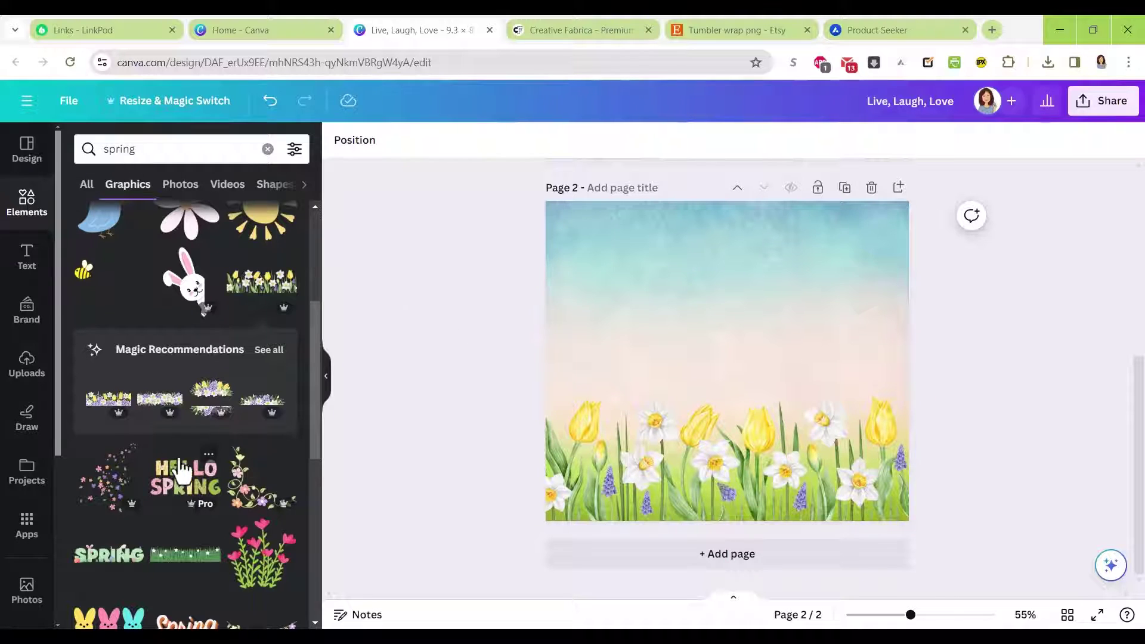
# Add the pastel HELLO SPRING lettering, enlarge it, and centre it in page 2's upper half
pyautogui.click(180, 492)
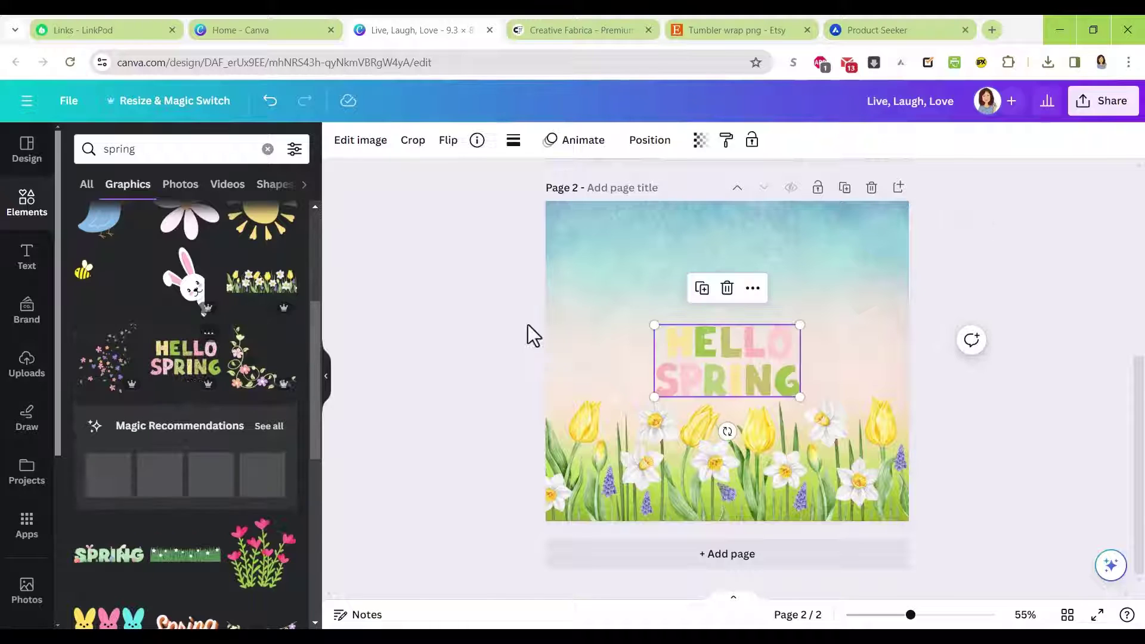
pyautogui.moveTo(710, 363); pyautogui.dragTo(710, 291)
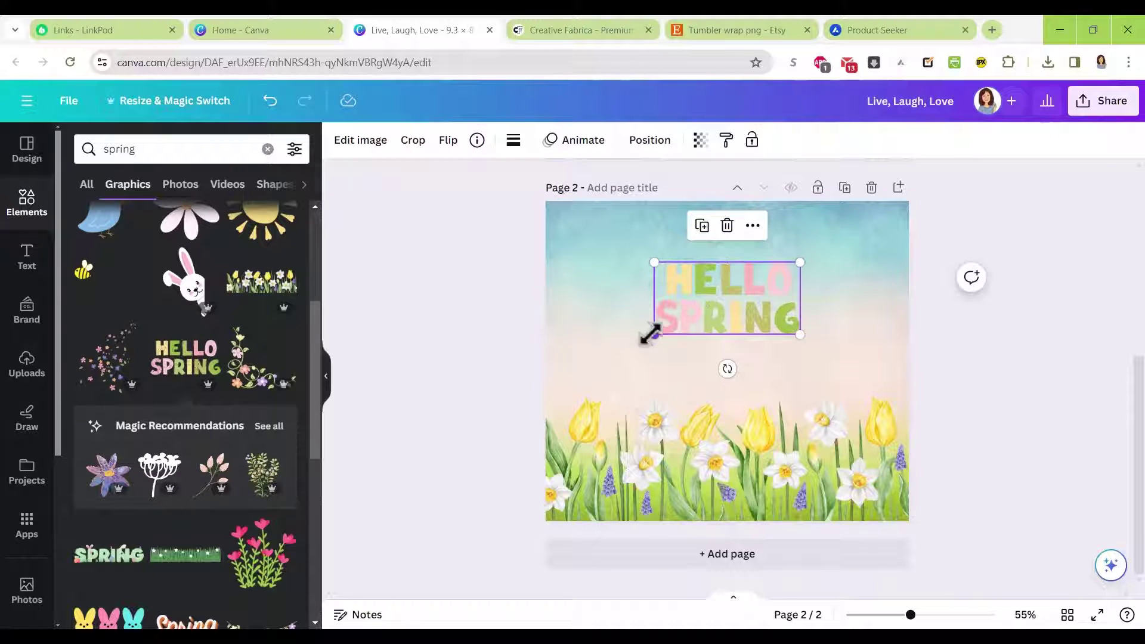
pyautogui.moveTo(651, 335); pyautogui.dragTo(597, 365)
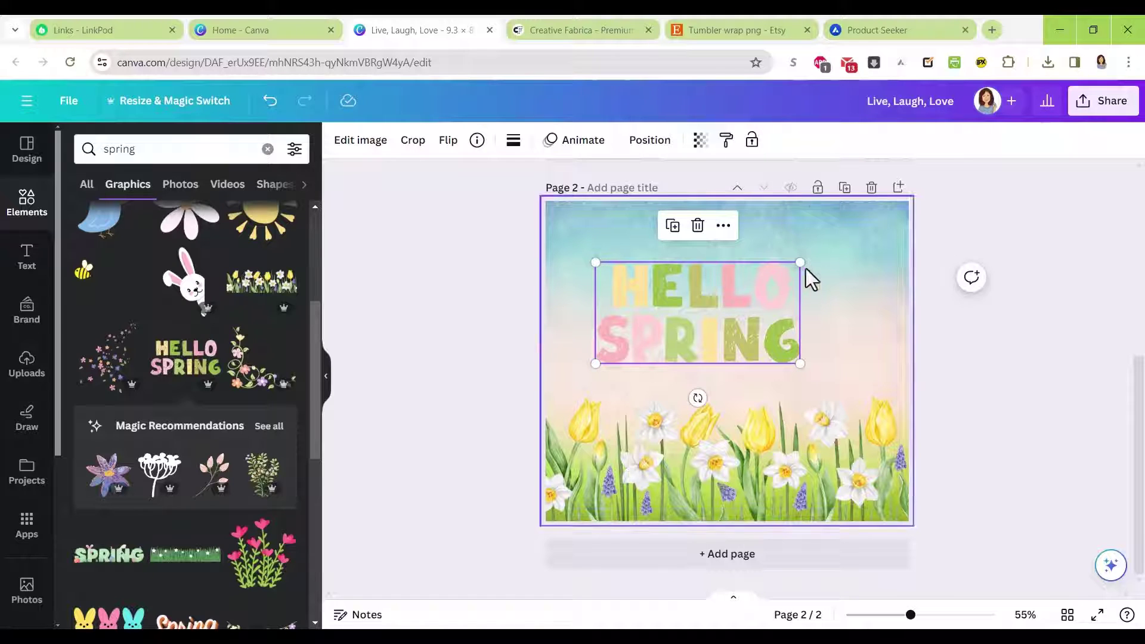
pyautogui.moveTo(800, 262); pyautogui.dragTo(830, 247)
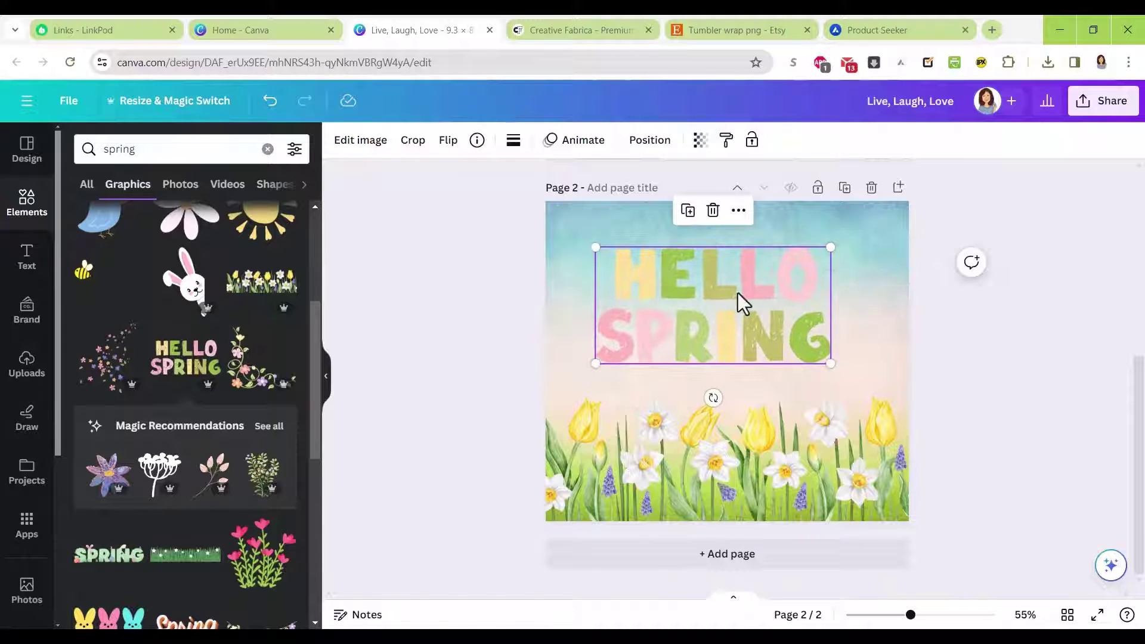
pyautogui.moveTo(754, 289); pyautogui.dragTo(755, 284)
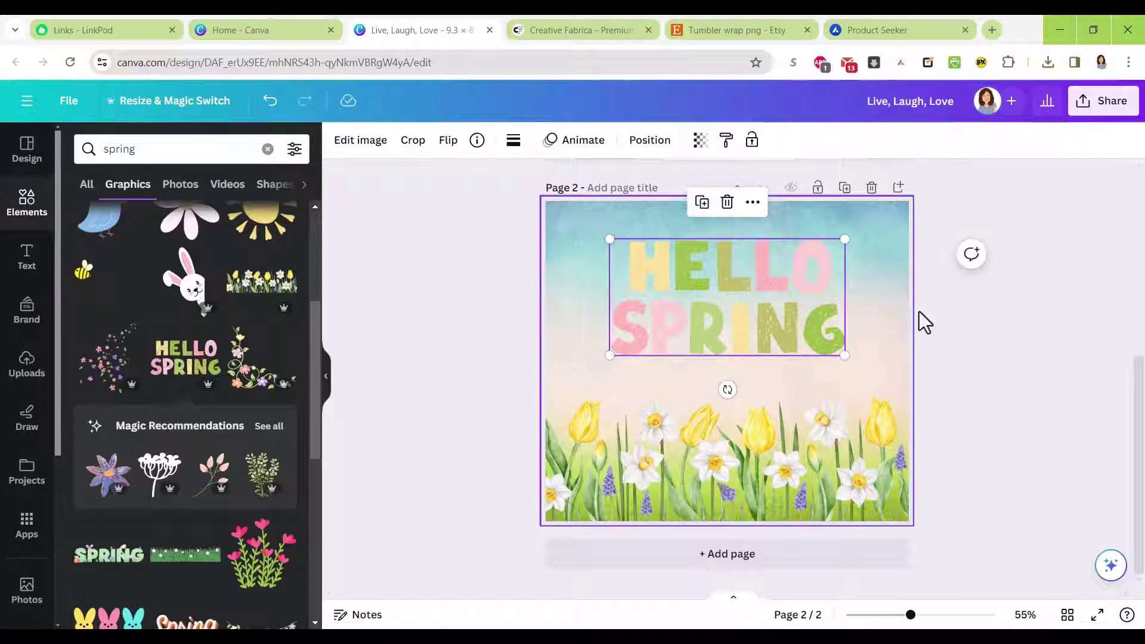
pyautogui.click(1008, 328)
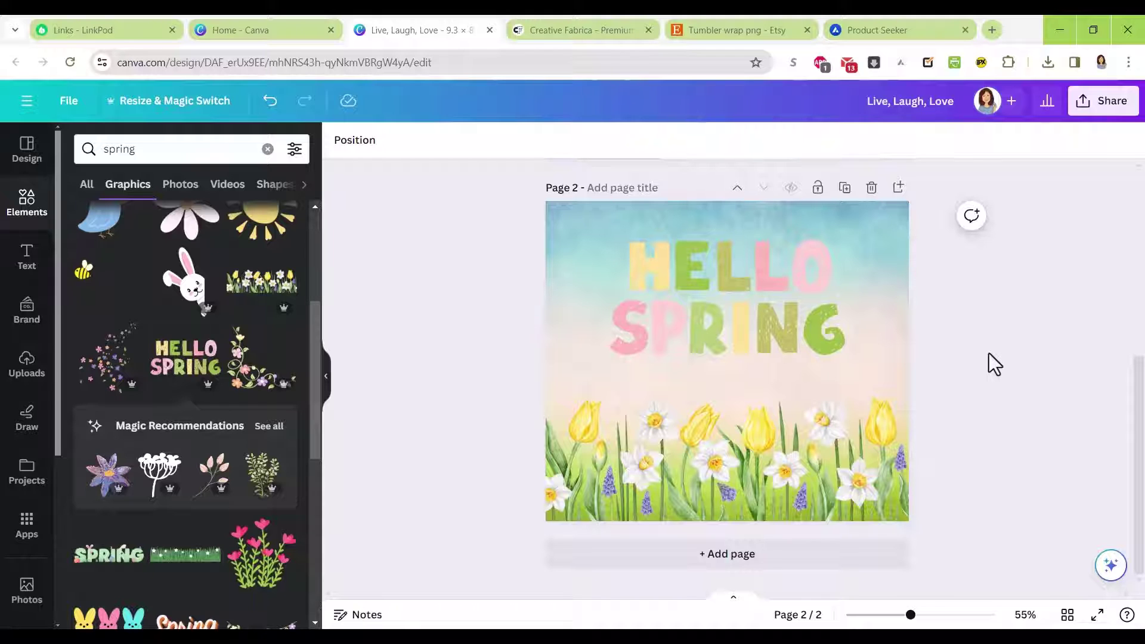
# Delete the HELLO SPRING graphic and the tulip and daffodil border from page 2
pyautogui.click(671, 295)
pyautogui.press('Delete')
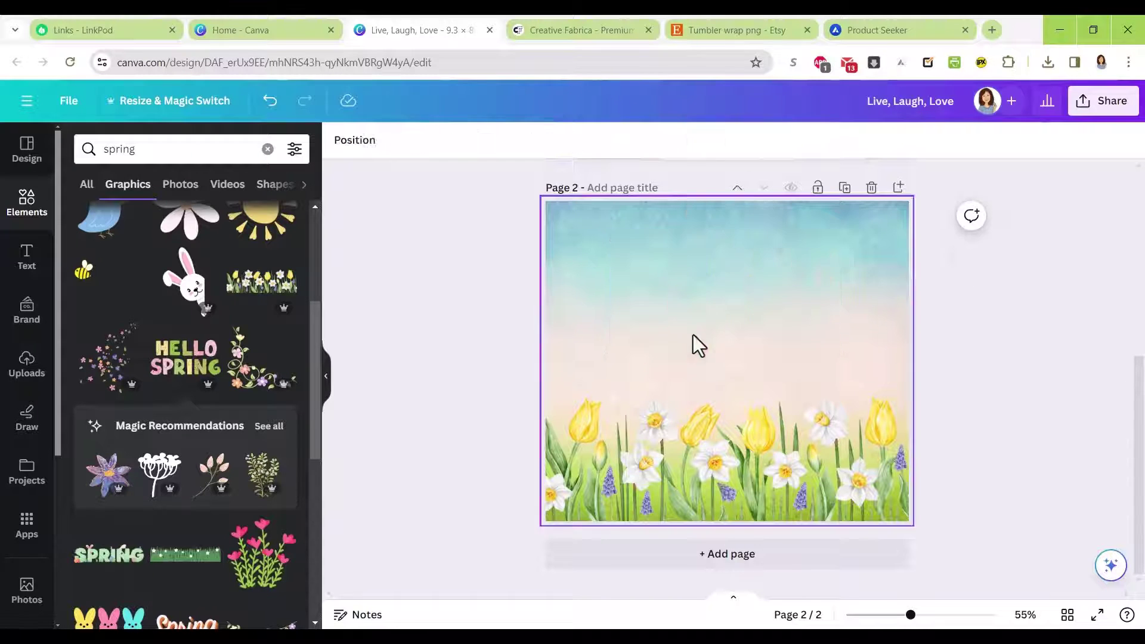
pyautogui.click(717, 431)
pyautogui.press('Delete')
# Try a three peeps graphic on the page, then delete it
pyautogui.scroll(-4, 197, 431)
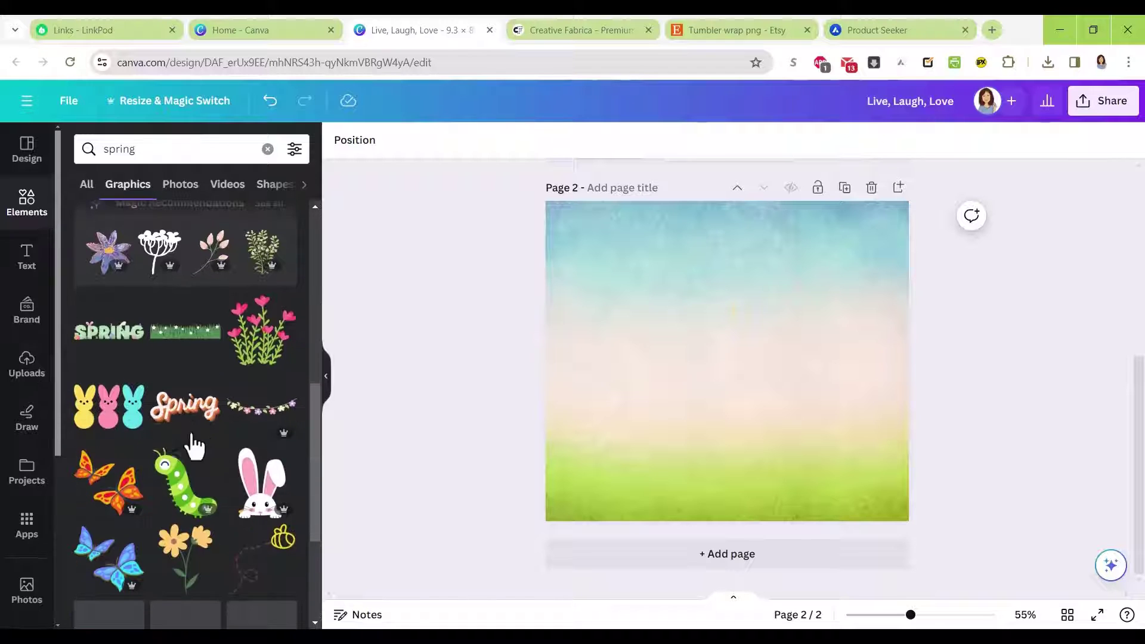
pyautogui.moveTo(281, 400); pyautogui.dragTo(613, 434)
pyautogui.moveTo(732, 476); pyautogui.dragTo(718, 401)
pyautogui.click(456, 368)
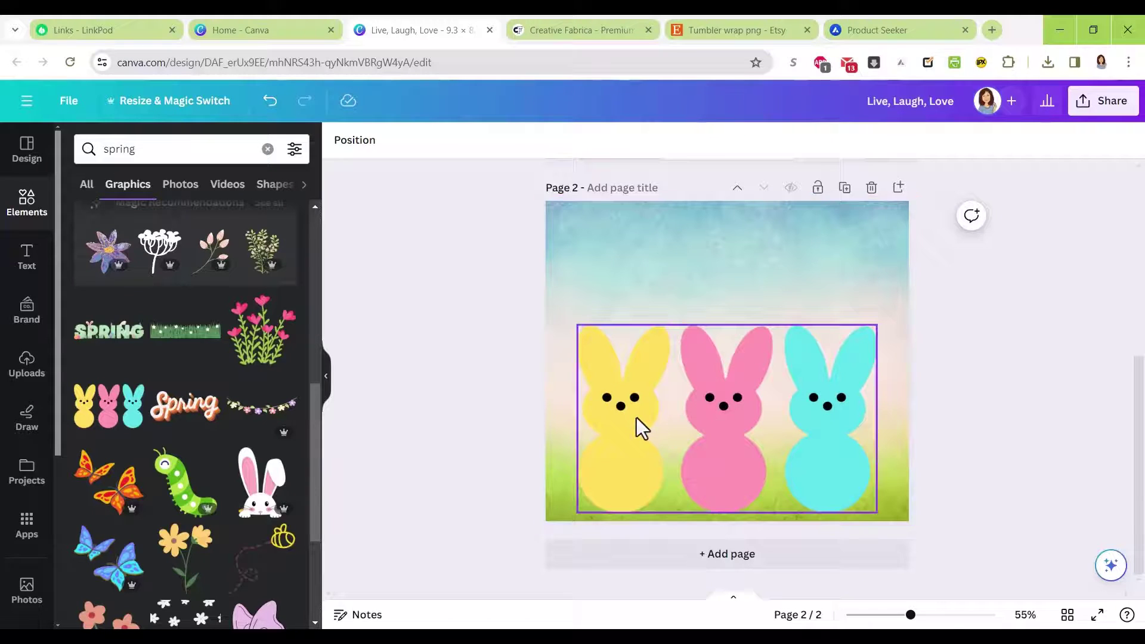
pyautogui.click(636, 418)
pyautogui.press('Delete')
# Try a peeking bunny graphic near the bottom-left corner, then delete it
pyautogui.click(261, 481)
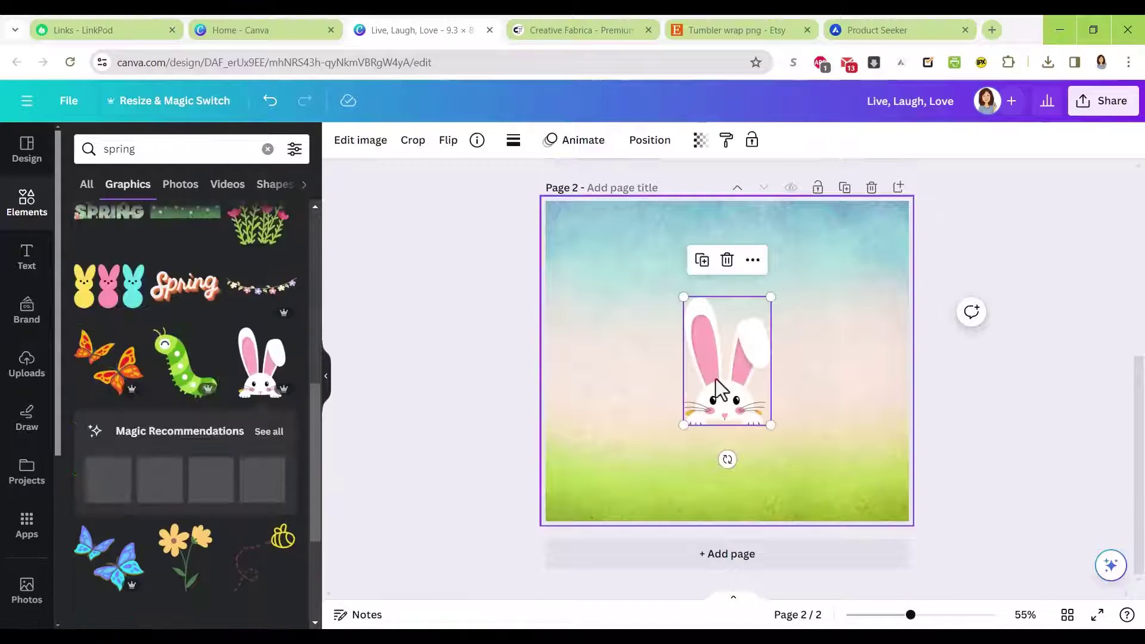
pyautogui.moveTo(723, 387); pyautogui.dragTo(630, 477)
pyautogui.press('Delete')
pyautogui.scroll(-1, 225, 475)
pyautogui.scroll(-4, 216, 480)
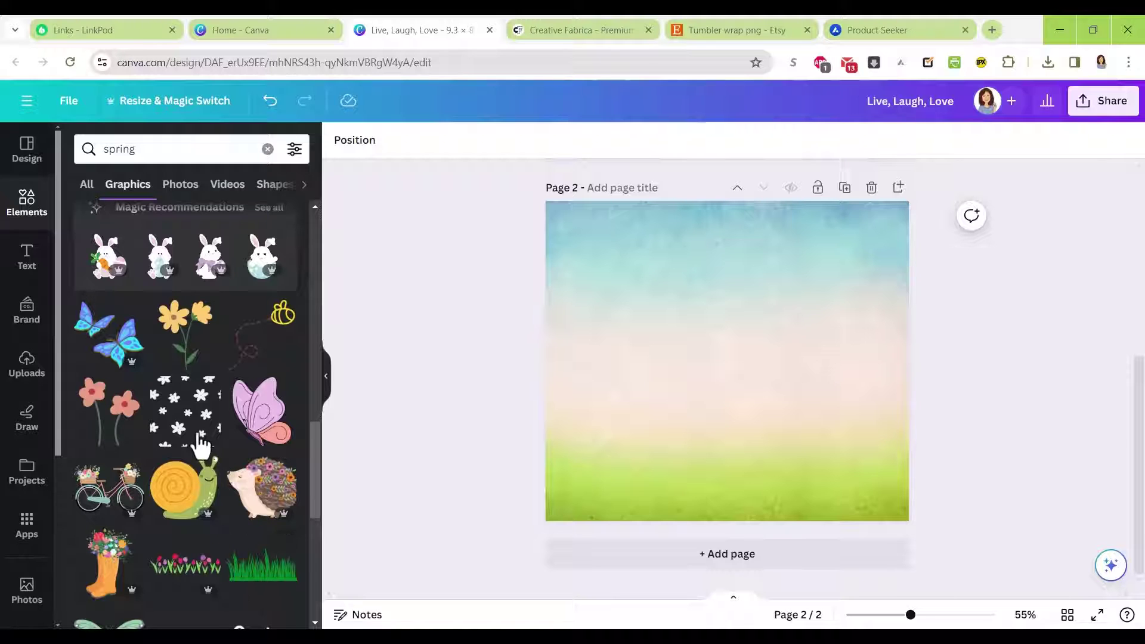
pyautogui.scroll(-5, 202, 337)
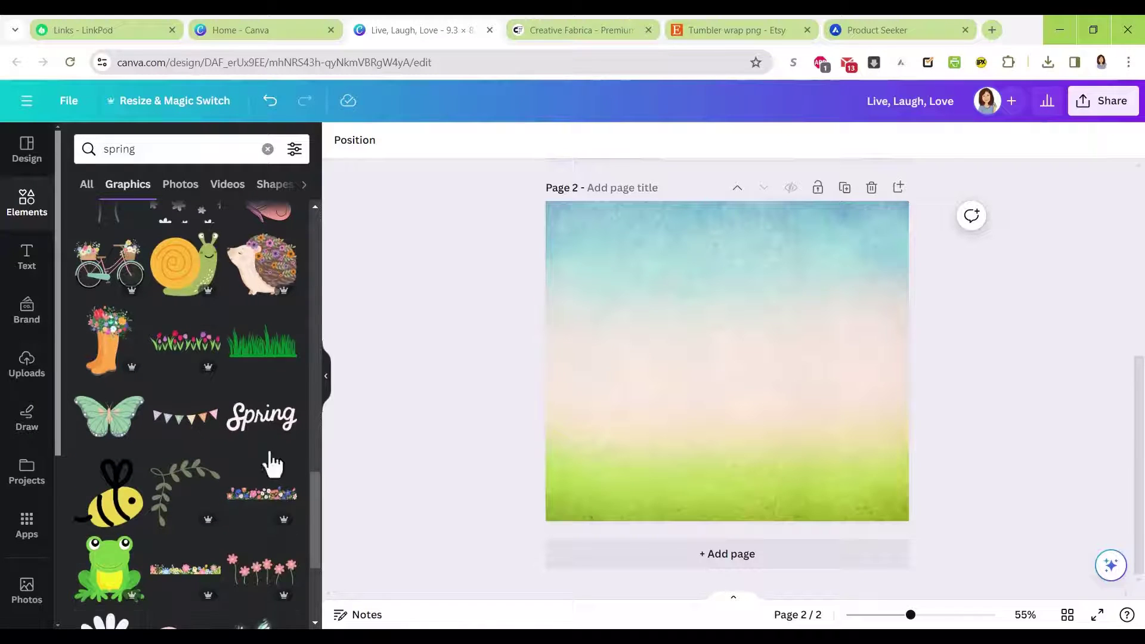
# Add a colourful wildflower border, enlarge it, and place it along the page bottom
pyautogui.click(191, 581)
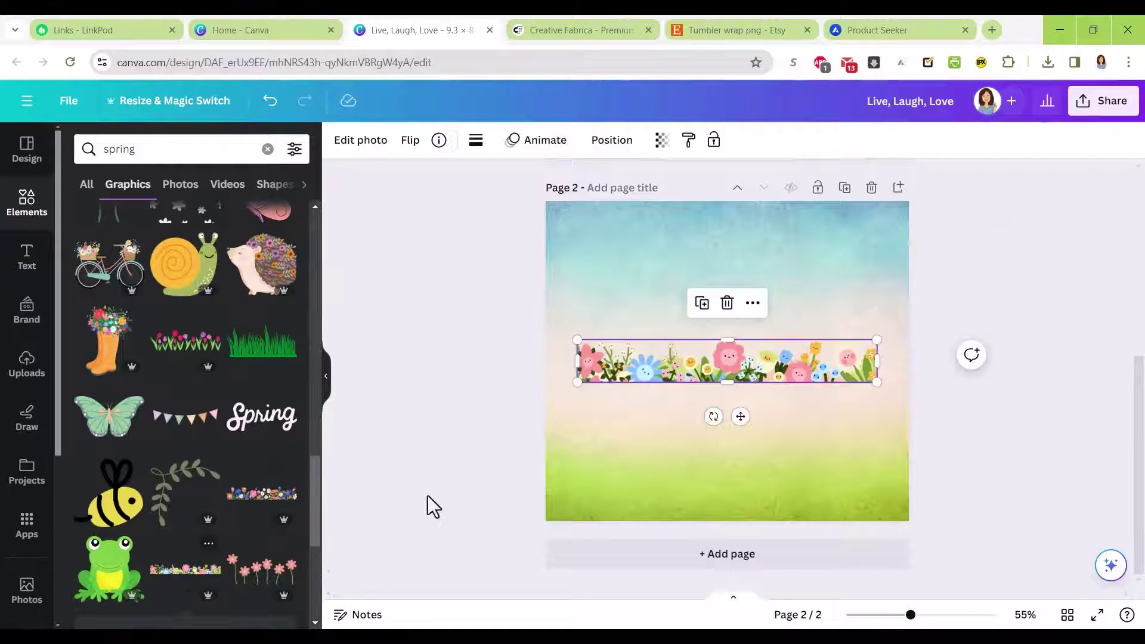
pyautogui.moveTo(902, 395); pyautogui.dragTo(1043, 412)
pyautogui.moveTo(794, 402); pyautogui.dragTo(711, 503)
pyautogui.click(1076, 378)
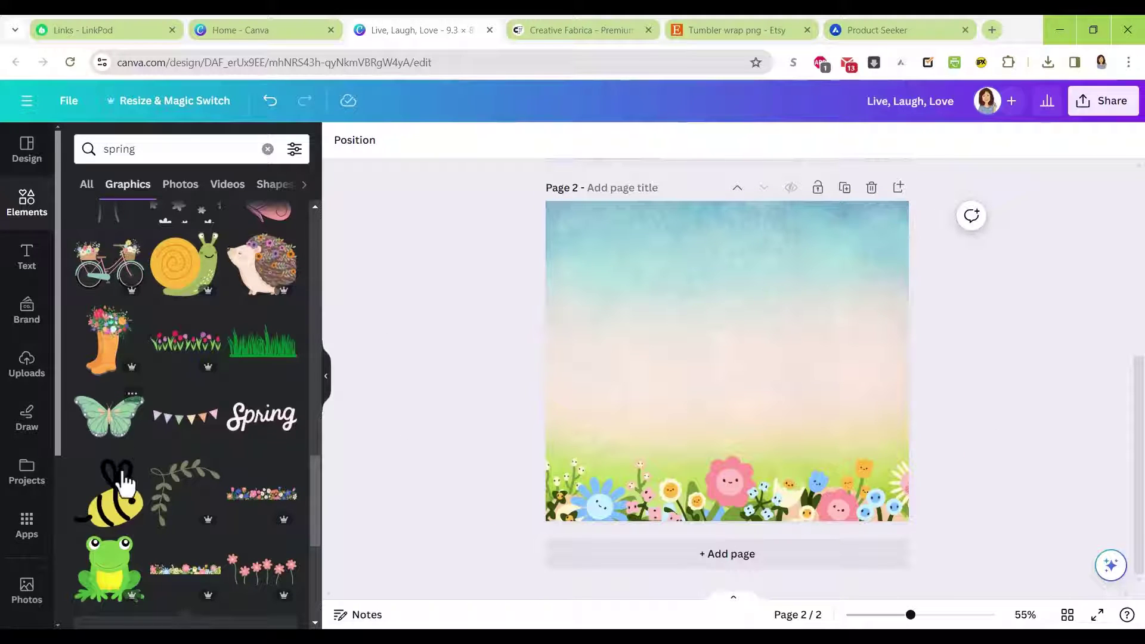
# Add a small bee graphic and tilt it about -61°
pyautogui.click(122, 516)
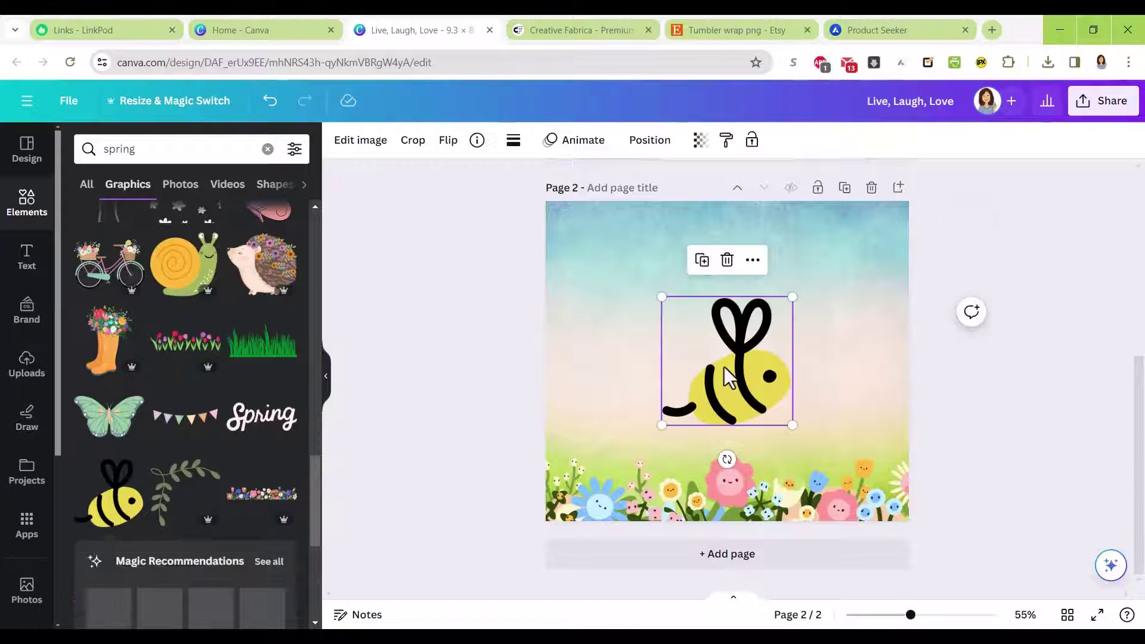
pyautogui.moveTo(789, 422); pyautogui.dragTo(788, 323)
pyautogui.moveTo(791, 372); pyautogui.dragTo(808, 351)
pyautogui.rightClick(806, 327)
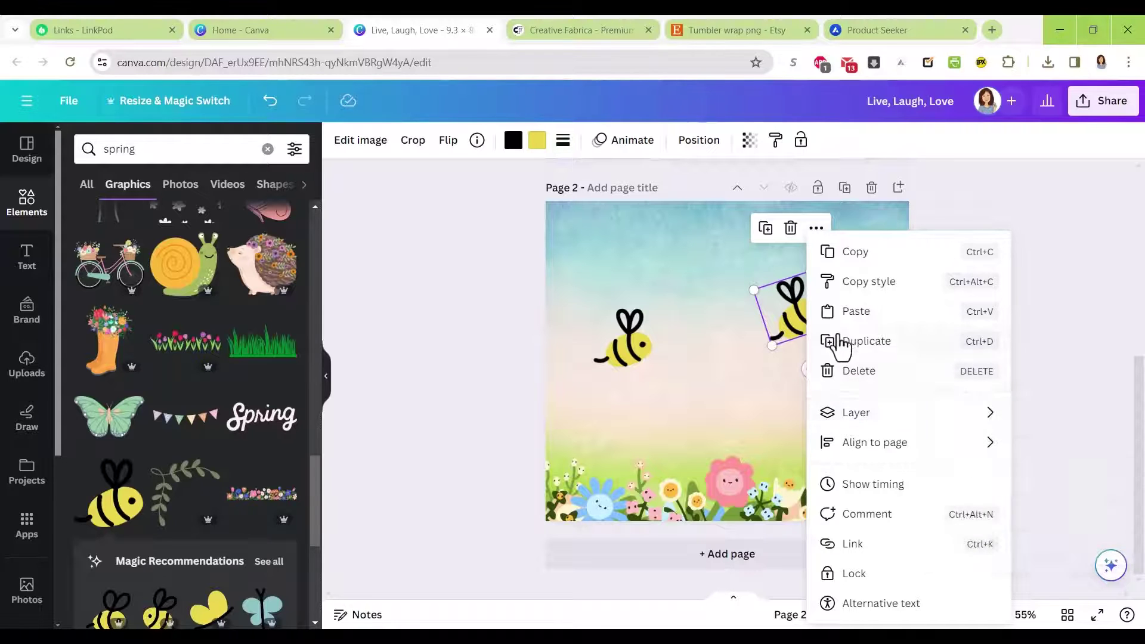
pyautogui.click(475, 276)
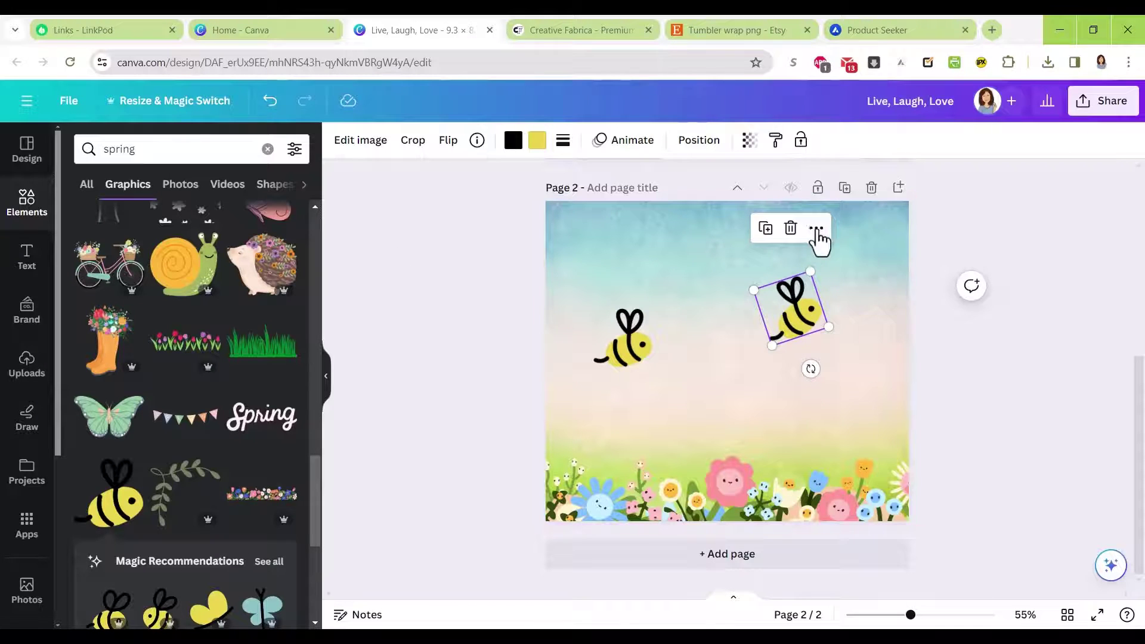
# Flip the bee horizontally, straighten it, and place the two bees at upper left and right
pyautogui.click(816, 228)
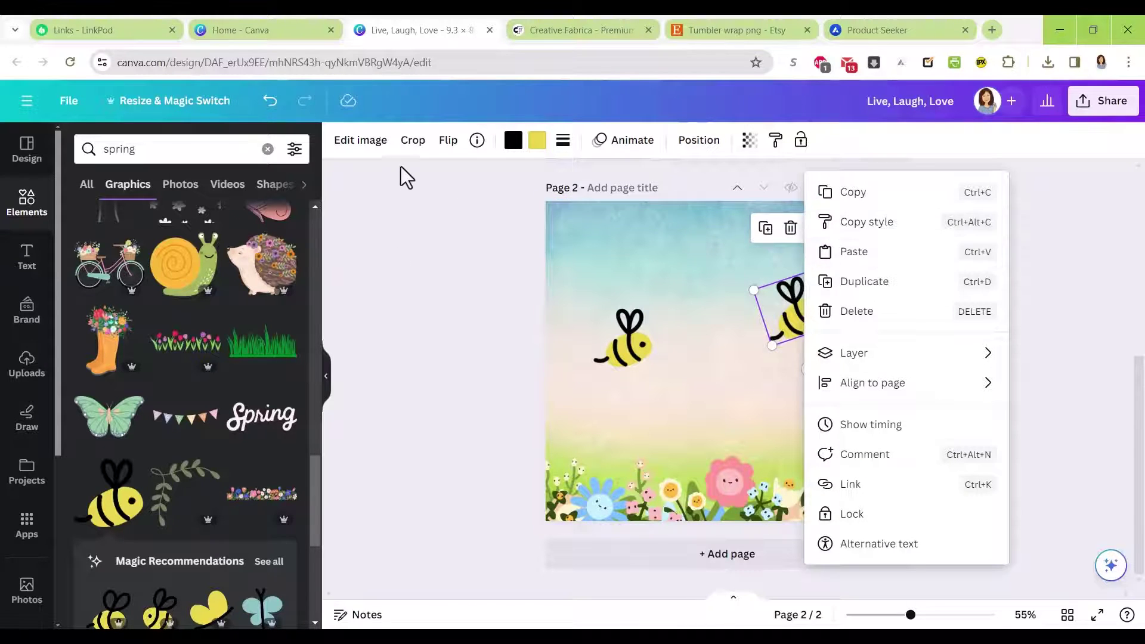
pyautogui.click(444, 142)
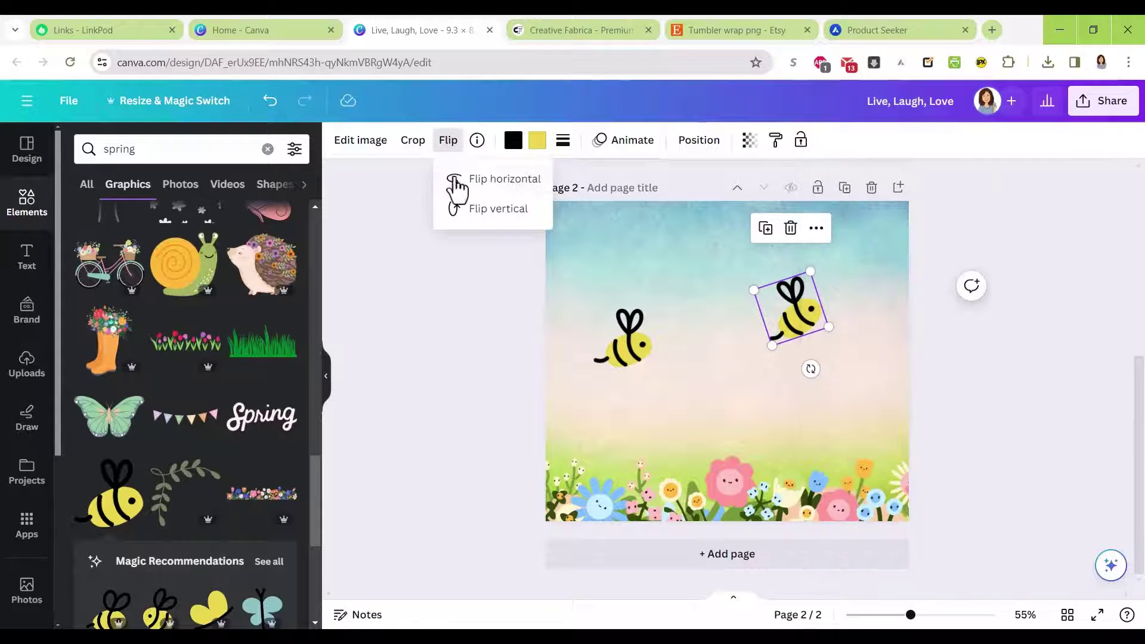
pyautogui.click(462, 179)
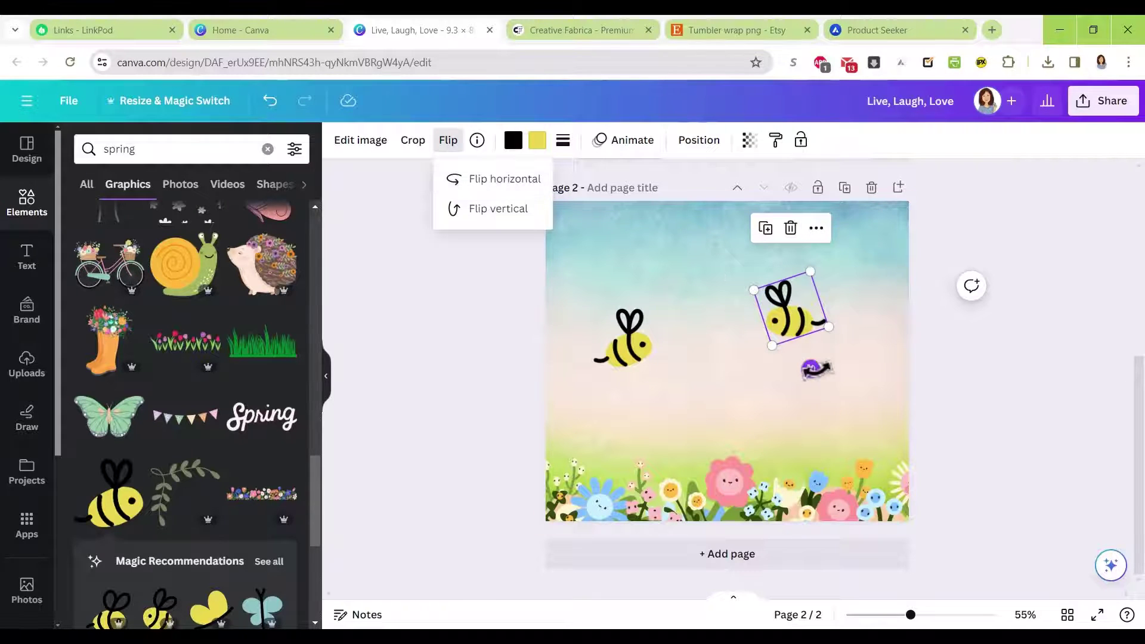
pyautogui.moveTo(811, 369); pyautogui.dragTo(756, 308)
pyautogui.moveTo(633, 340); pyautogui.dragTo(667, 343)
pyautogui.moveTo(762, 325); pyautogui.dragTo(788, 273)
pyautogui.moveTo(656, 352); pyautogui.dragTo(643, 309)
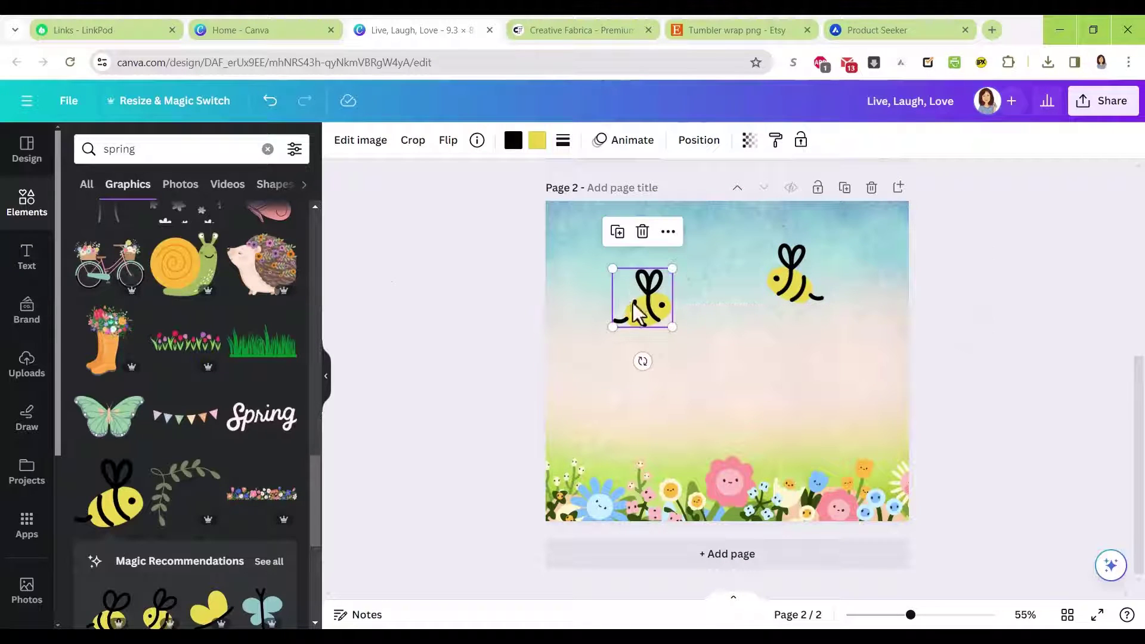
# Add a heading reading 'Bee' and 'Happy' on two lines
pyautogui.click(23, 259)
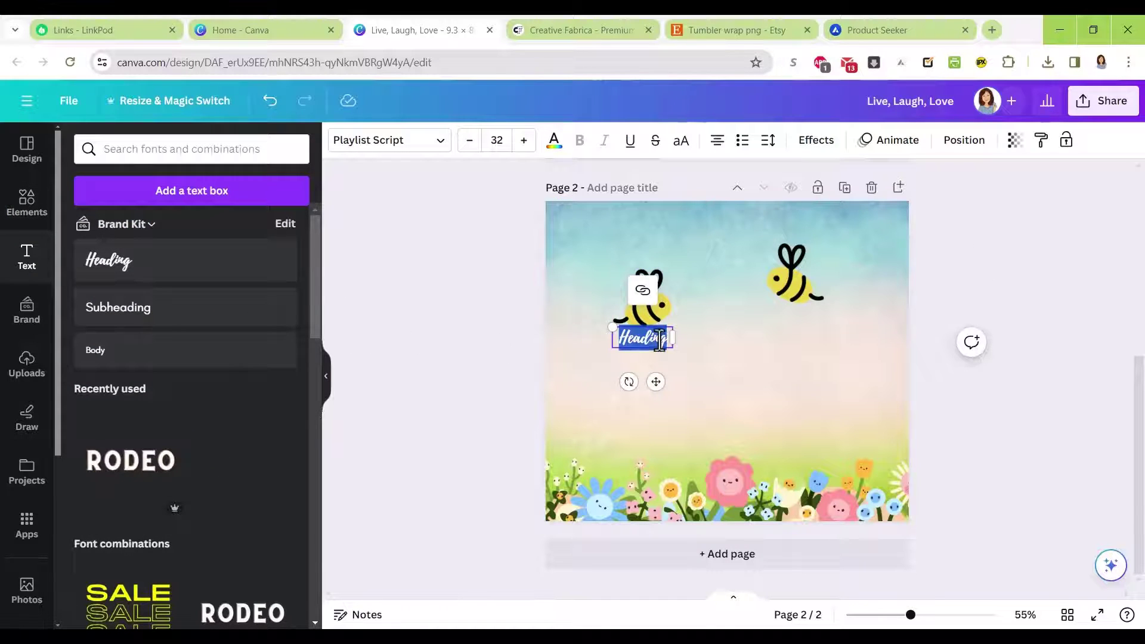
pyautogui.moveTo(659, 382); pyautogui.dragTo(739, 399)
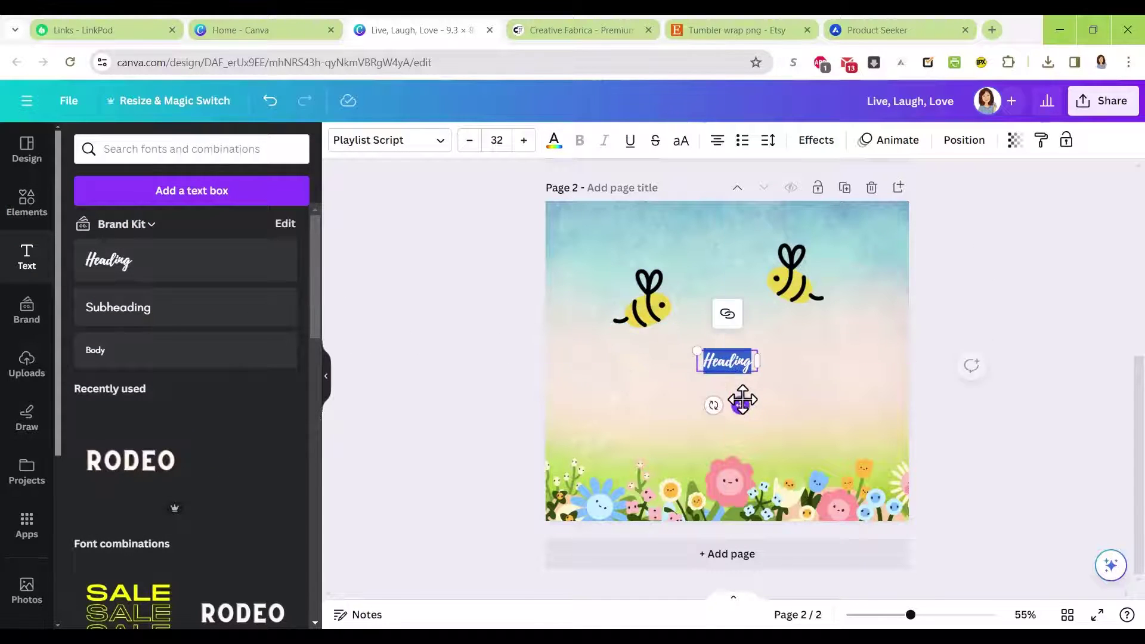
pyautogui.write('Bee')
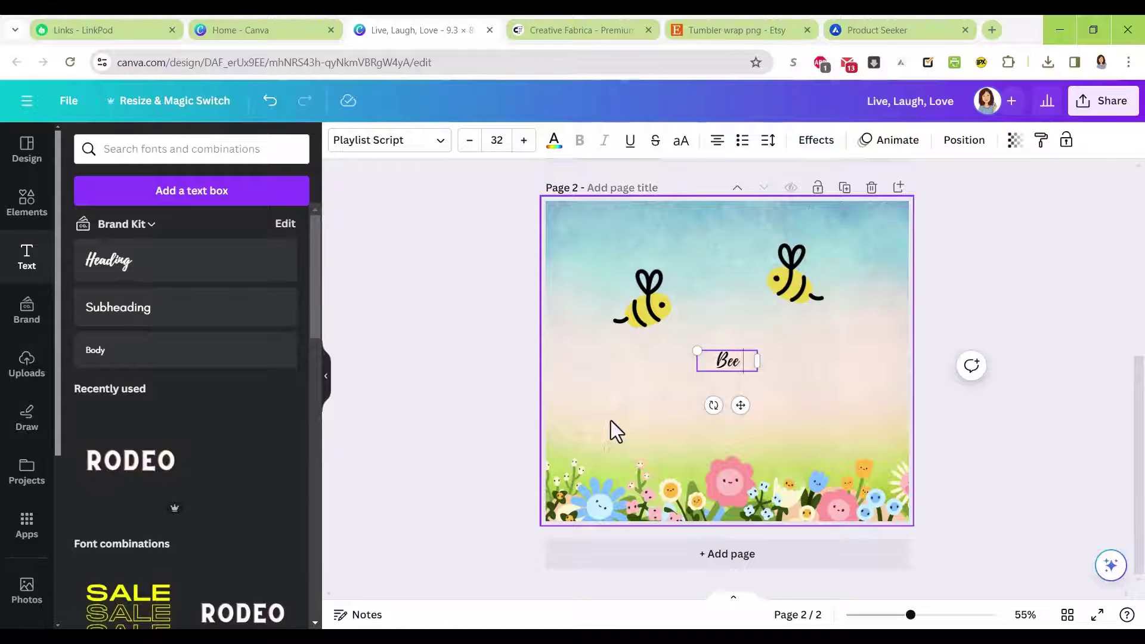
pyautogui.press('Return')
pyautogui.write('Happy')
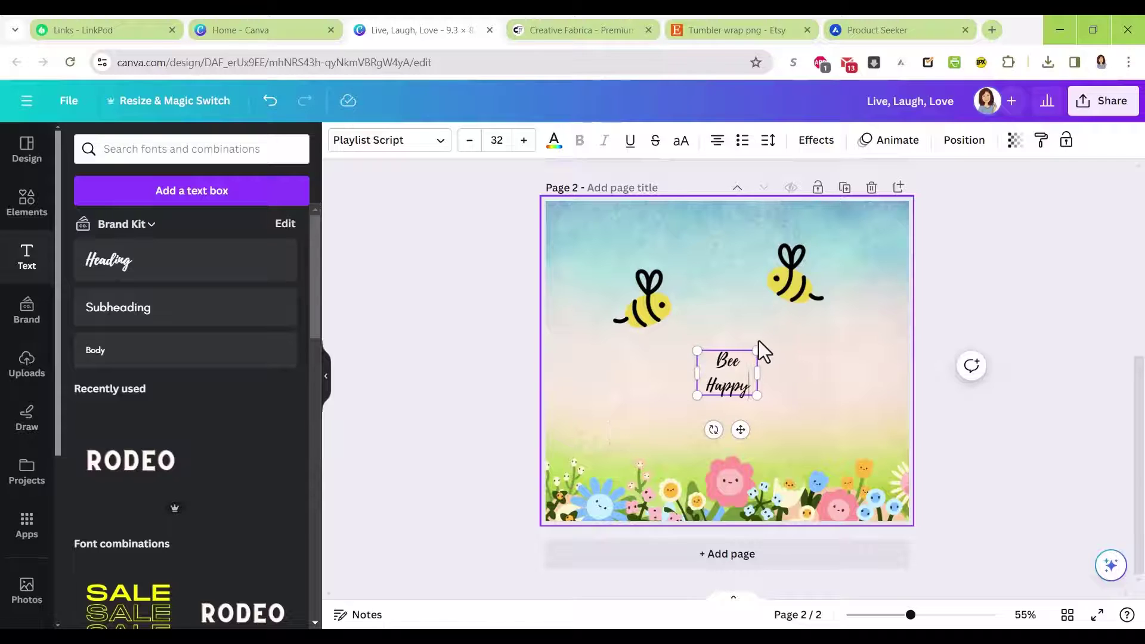
# Enlarge the Bee Happy text to about size 114 and centre it on the page
pyautogui.moveTo(757, 372); pyautogui.dragTo(793, 346)
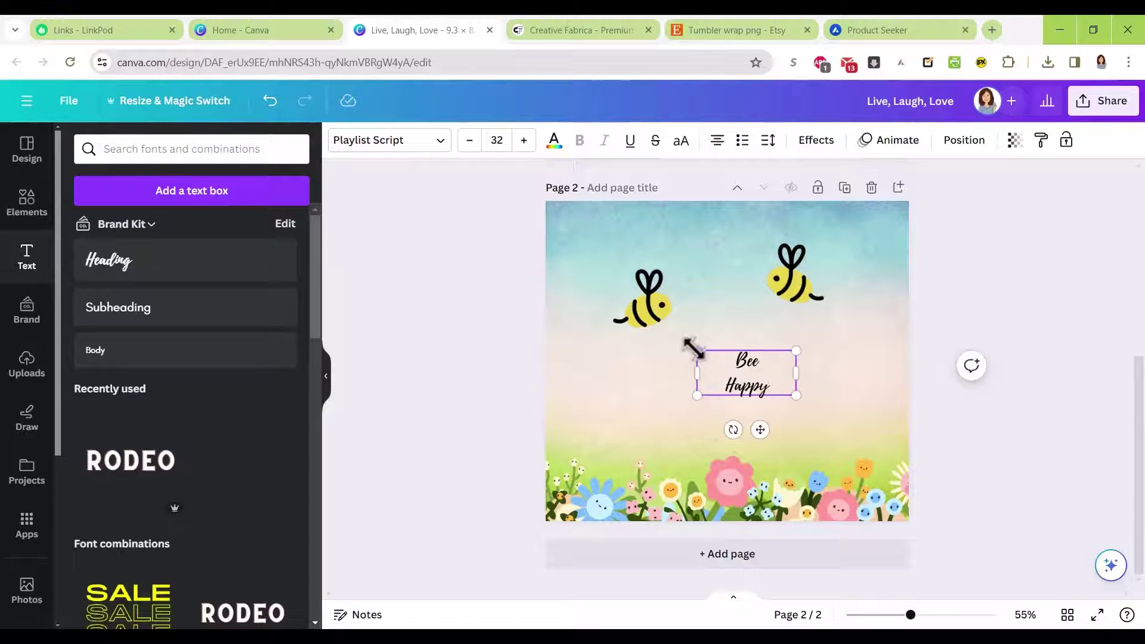
pyautogui.moveTo(696, 351); pyautogui.dragTo(444, 235)
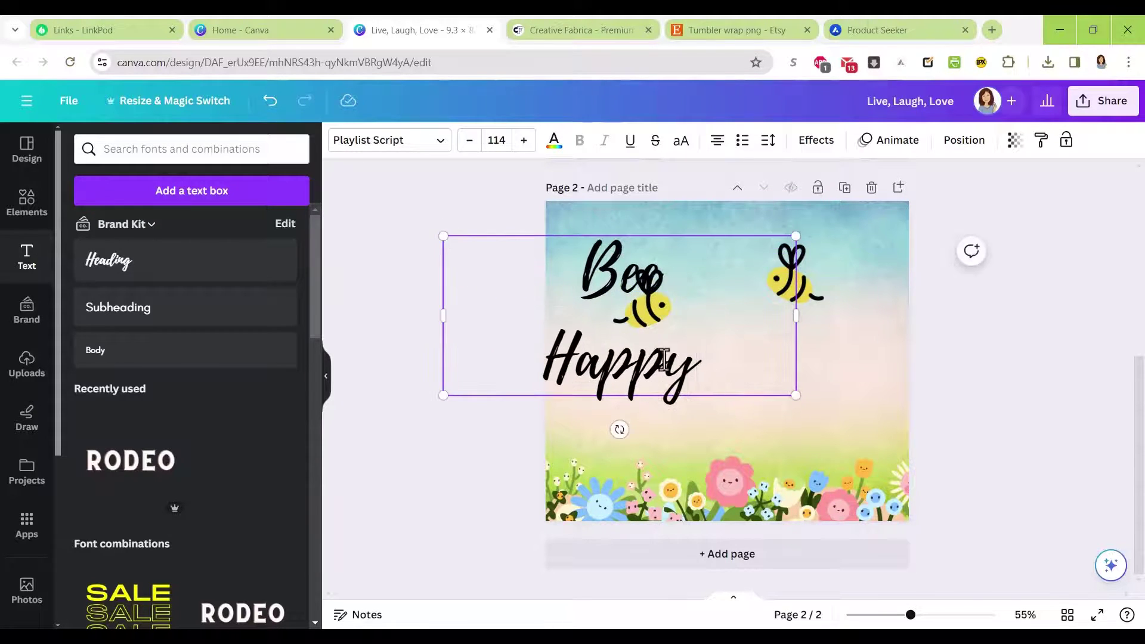
pyautogui.click(936, 396)
pyautogui.moveTo(655, 373); pyautogui.dragTo(746, 391)
pyautogui.click(928, 239)
# Move the right bee up beside the word 'Bee'
pyautogui.click(808, 286)
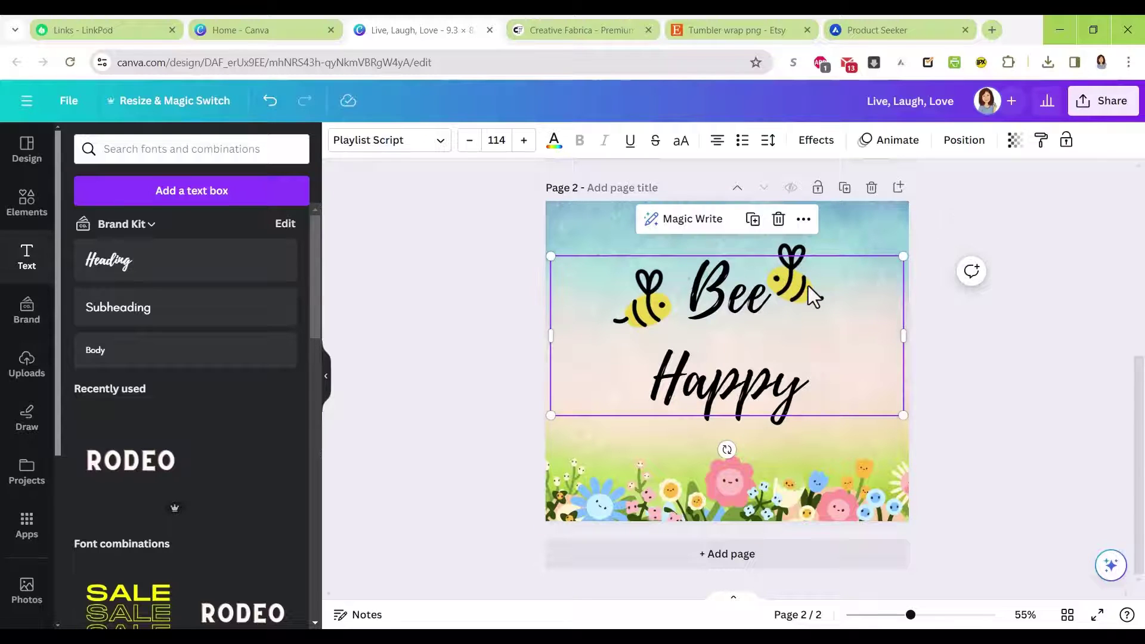
pyautogui.click(928, 227)
pyautogui.moveTo(800, 248); pyautogui.dragTo(838, 243)
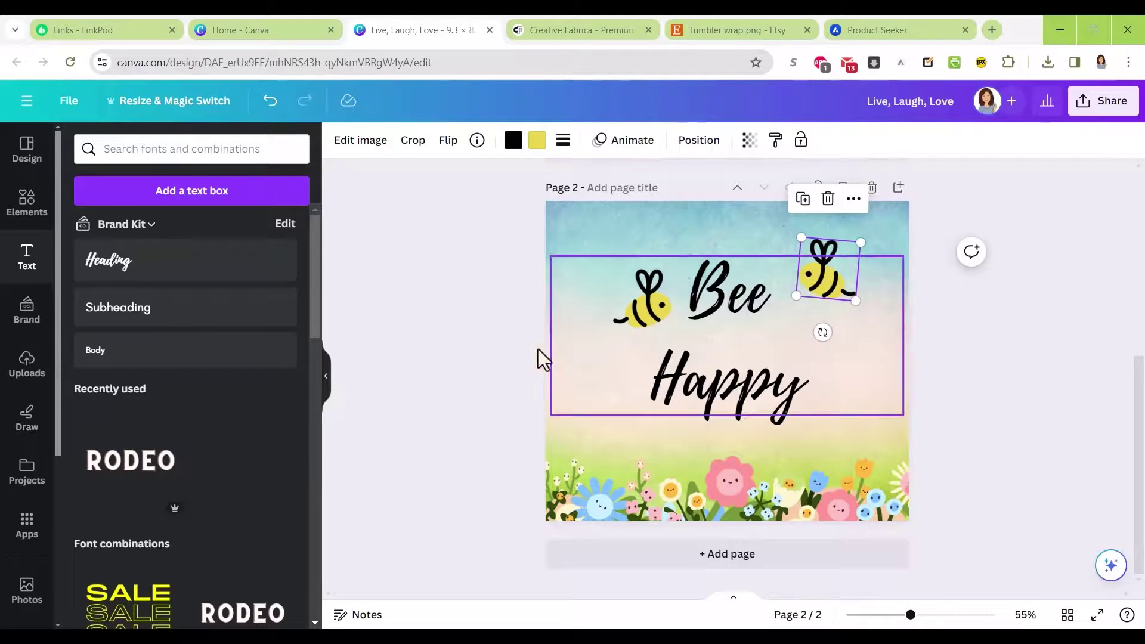
pyautogui.click(485, 321)
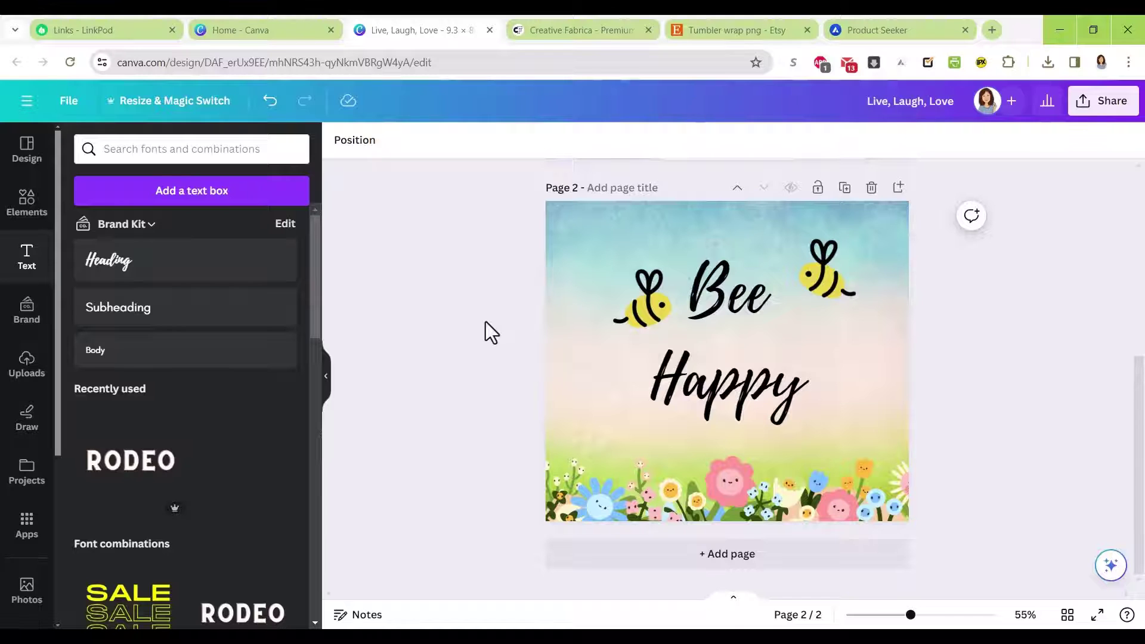
# Delete page 2, then download the single-page tumbler wrap with file type PDF Print
pyautogui.click(871, 188)
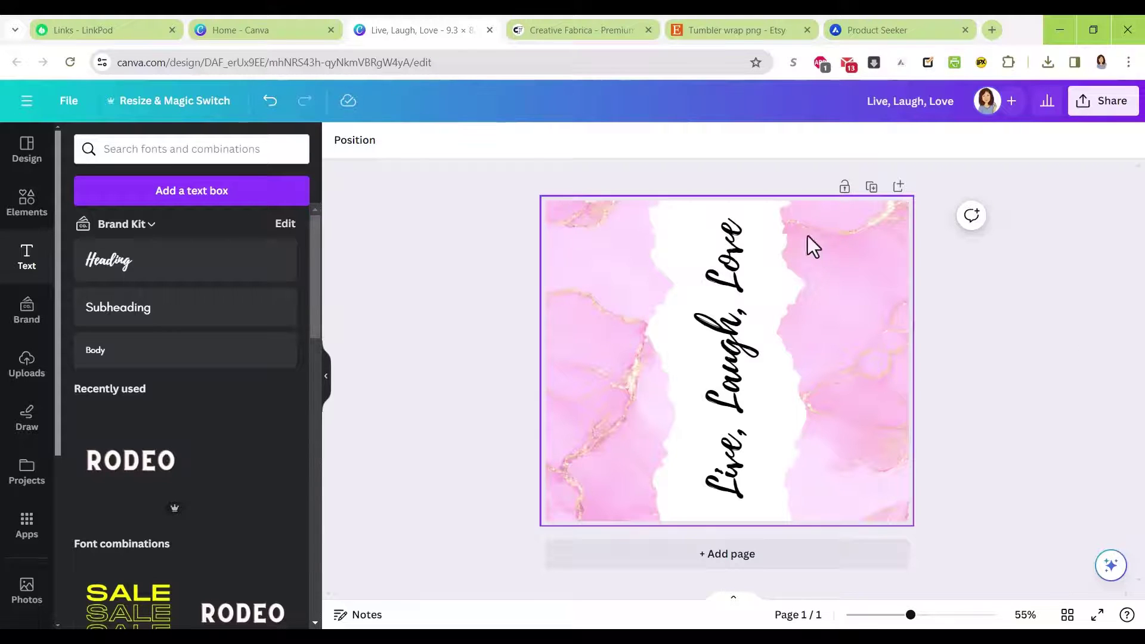
pyautogui.click(1099, 110)
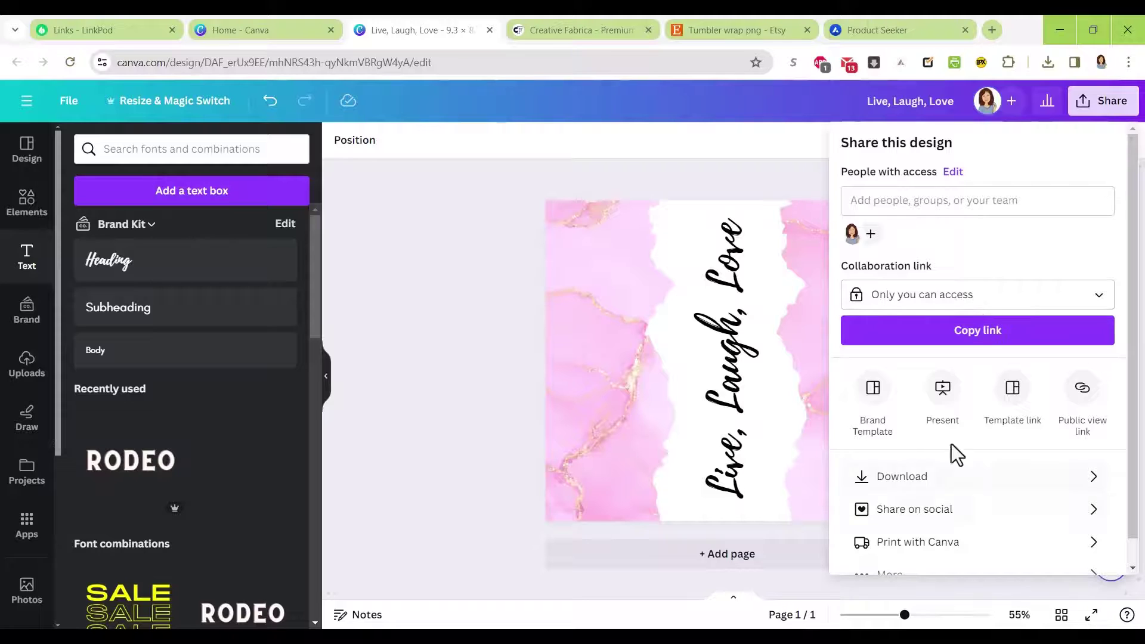
pyautogui.scroll(-1, 961, 442)
pyautogui.click(937, 457)
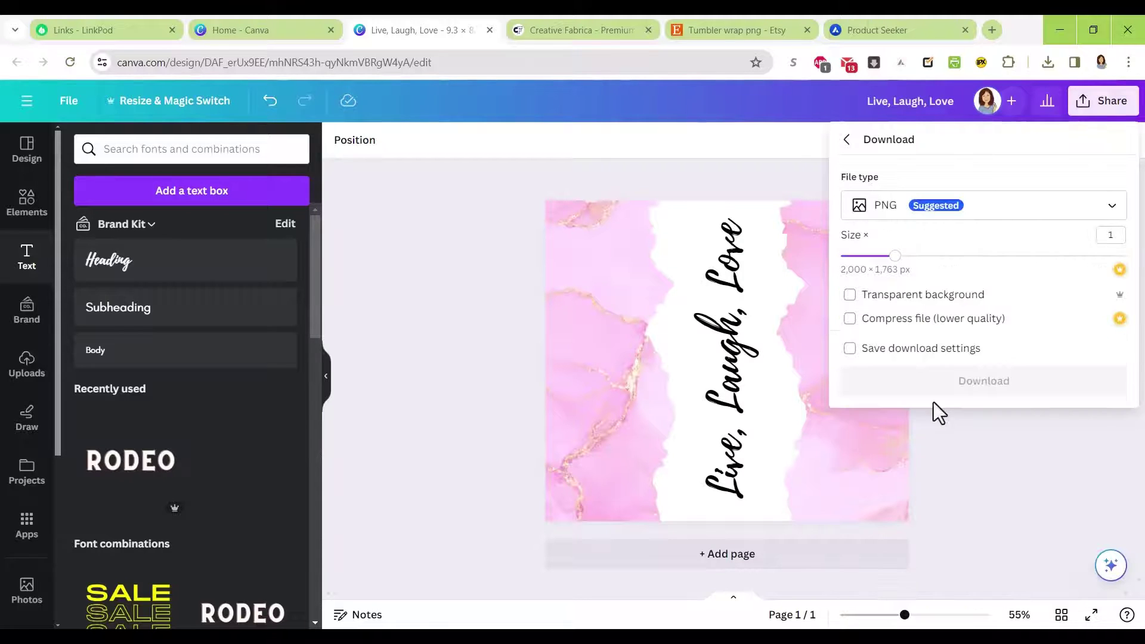
pyautogui.click(885, 213)
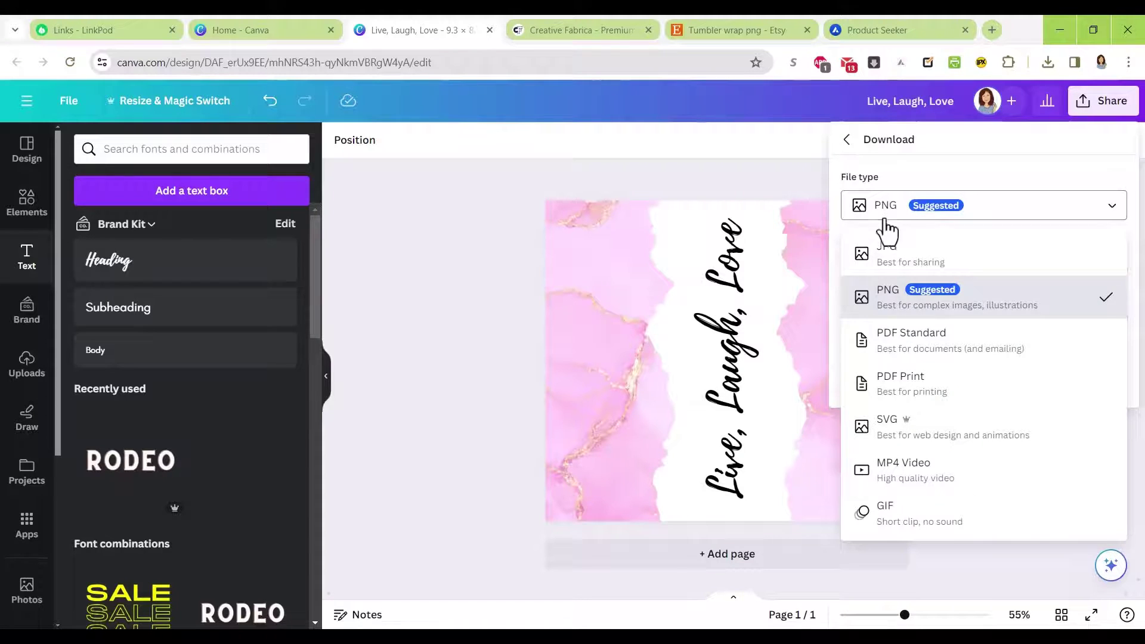
pyautogui.click(906, 388)
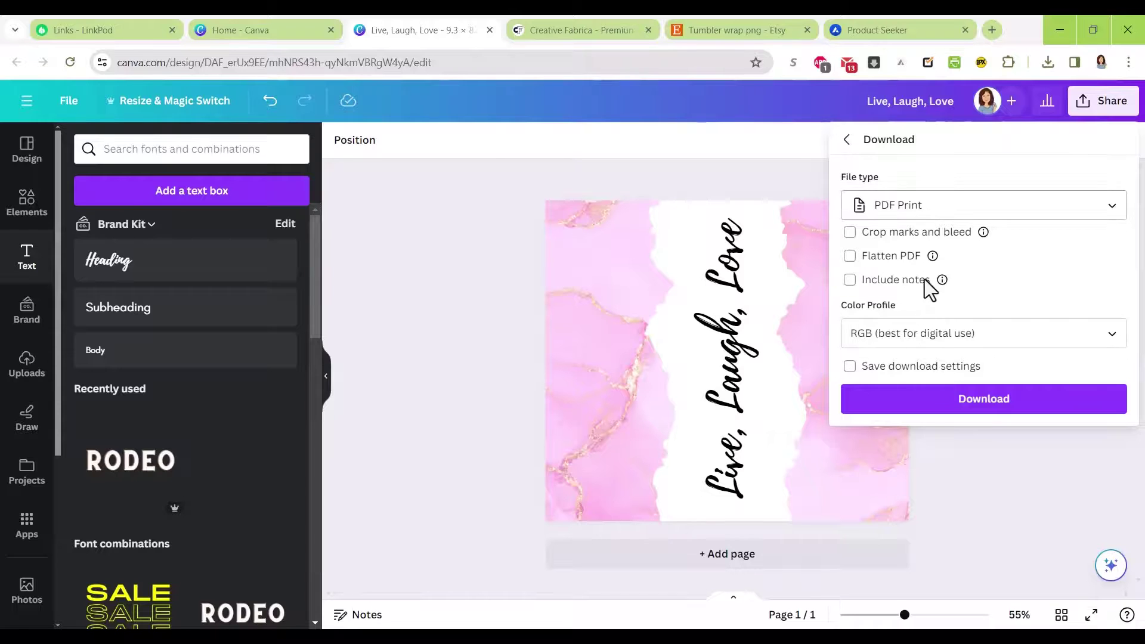
pyautogui.click(979, 409)
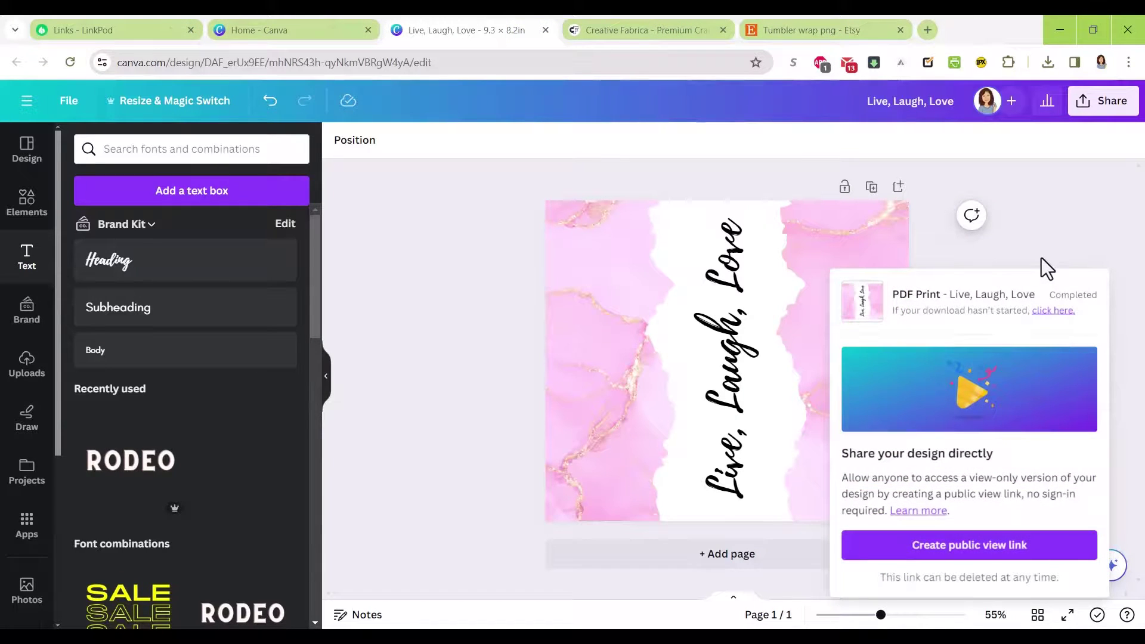
# Inspect the downloaded Live, Laugh, Love PDF at 300% zoom, panning across the page
pyautogui.click(1036, 249)
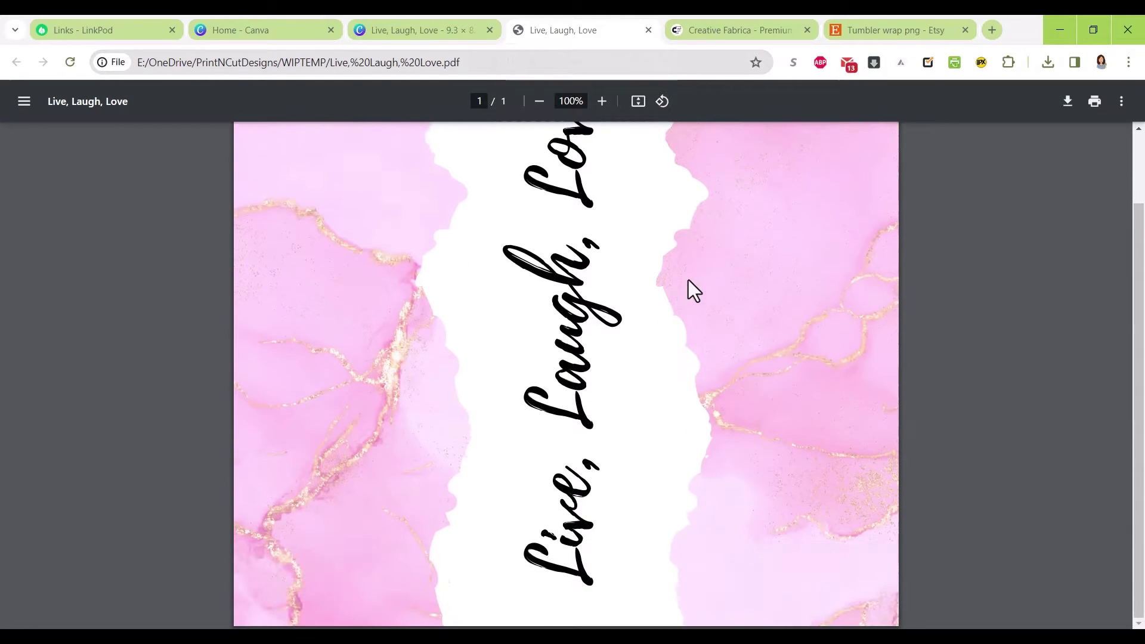
pyautogui.scroll(2, 688, 281)
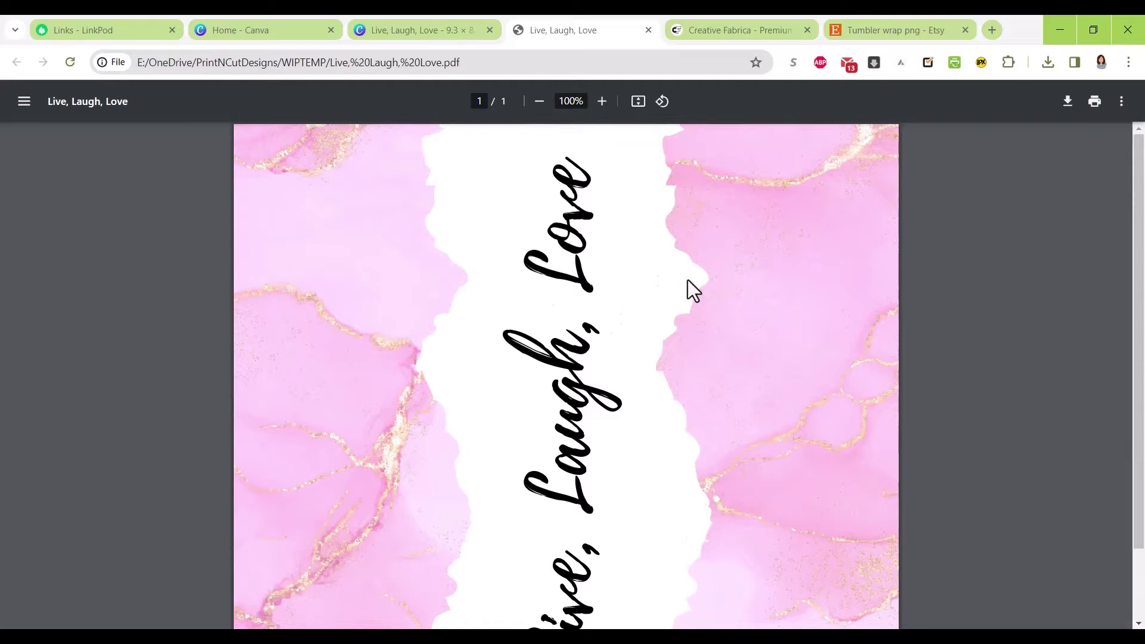
pyautogui.click(602, 102)
pyautogui.click(602, 101)
pyautogui.click(601, 101)
pyautogui.click(602, 101)
pyautogui.click(601, 102)
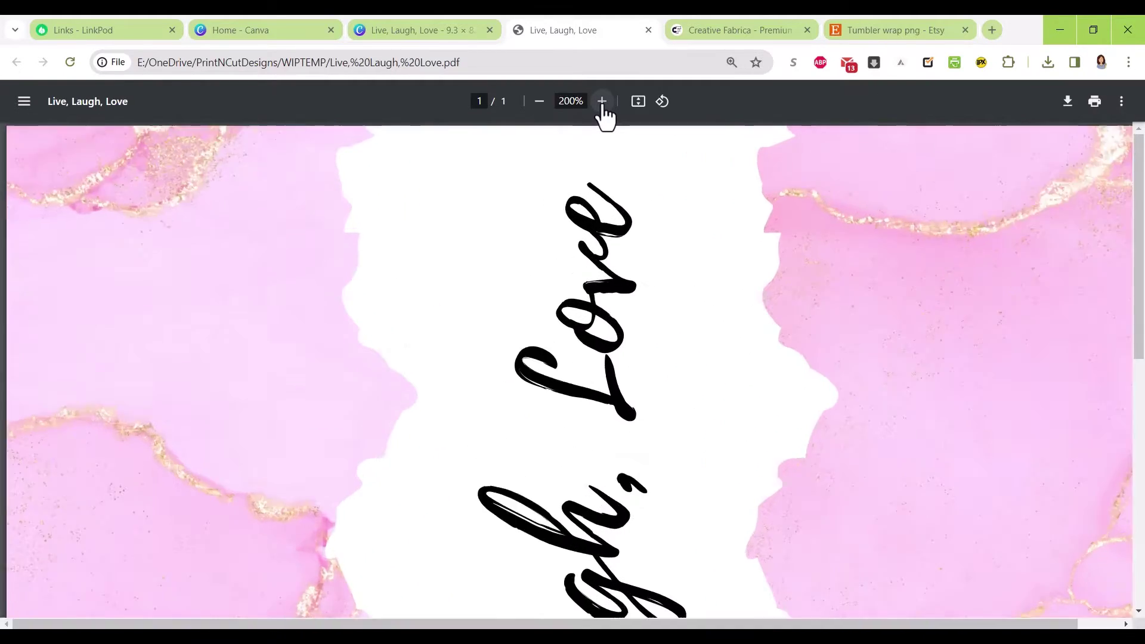
pyautogui.click(602, 101)
pyautogui.click(601, 101)
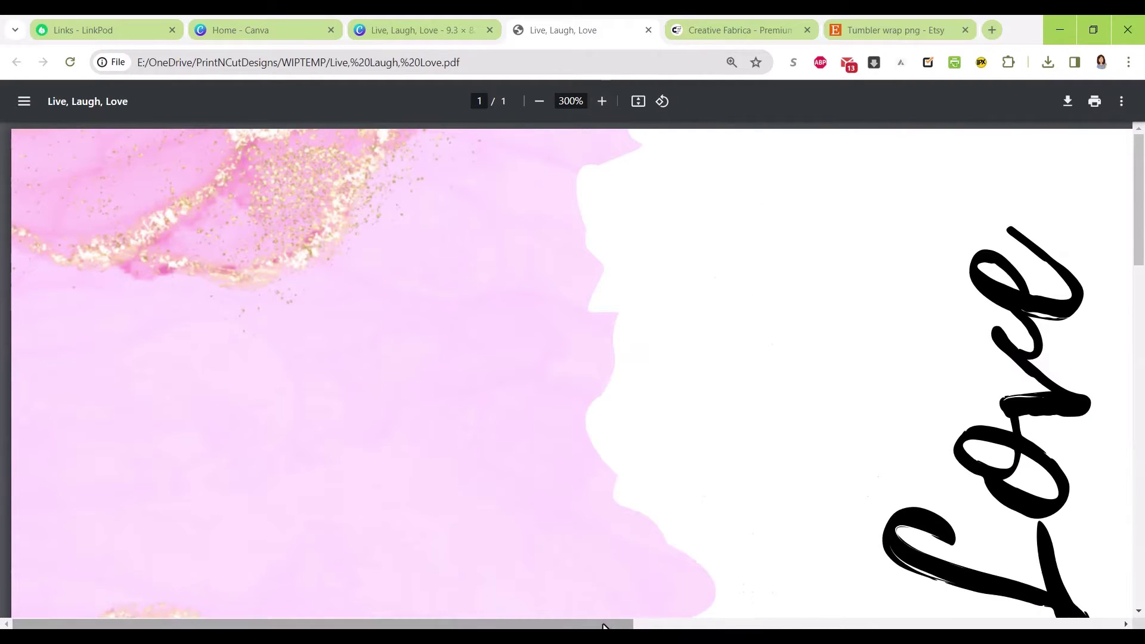
pyautogui.moveTo(624, 624); pyautogui.dragTo(818, 624)
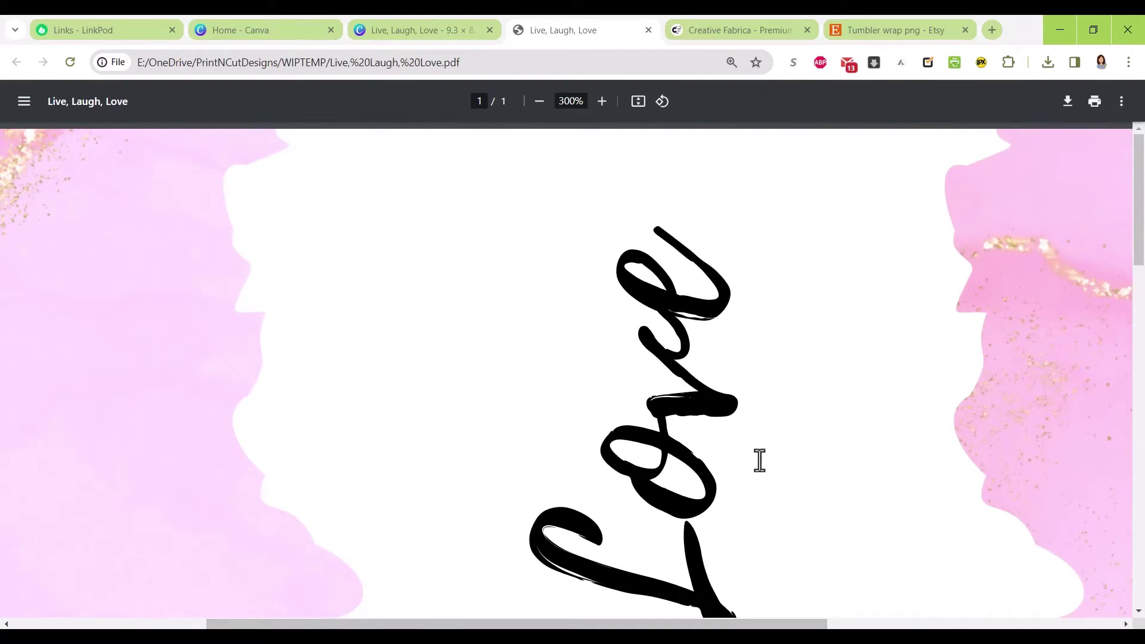
pyautogui.click(647, 32)
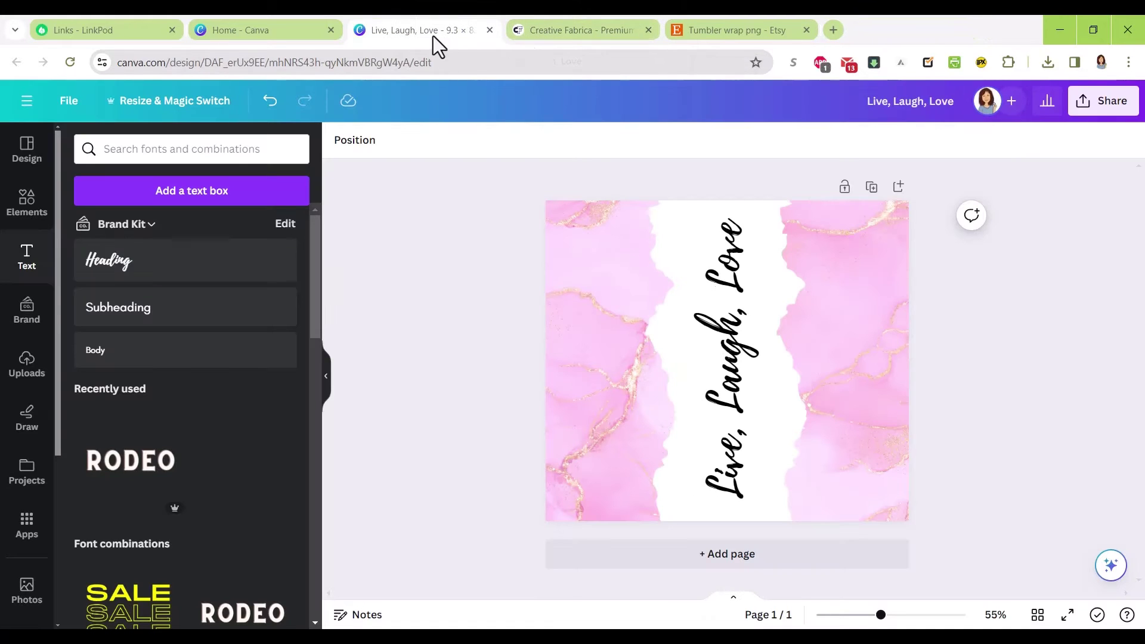